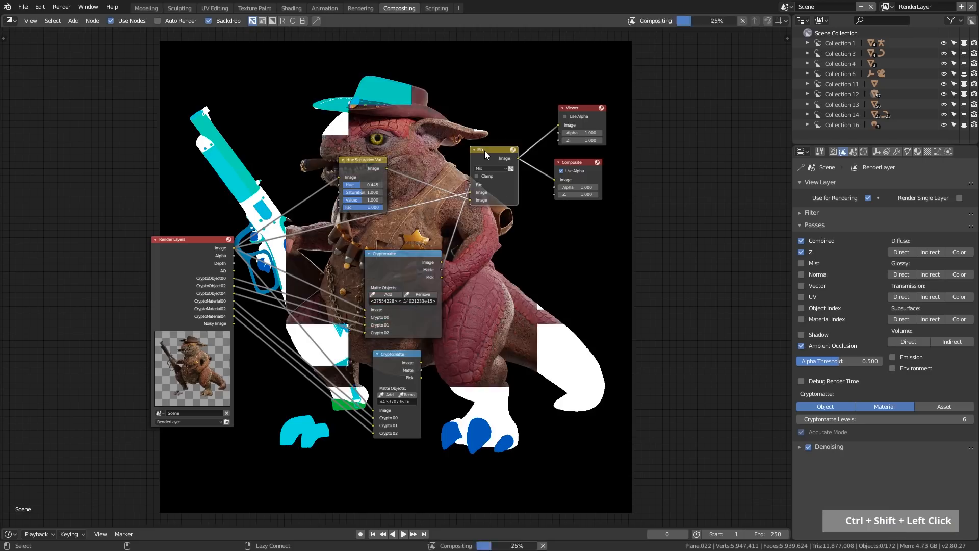
Step: Shift the hue in the Hue Saturation Value node until the character's masked skin and hat turn purple
scroll(350, 165, up, 2)
mouse_move(350, 164)
mouse_down()
mouse_move(358, 164)
mouse_move(342, 165)
mouse_up()
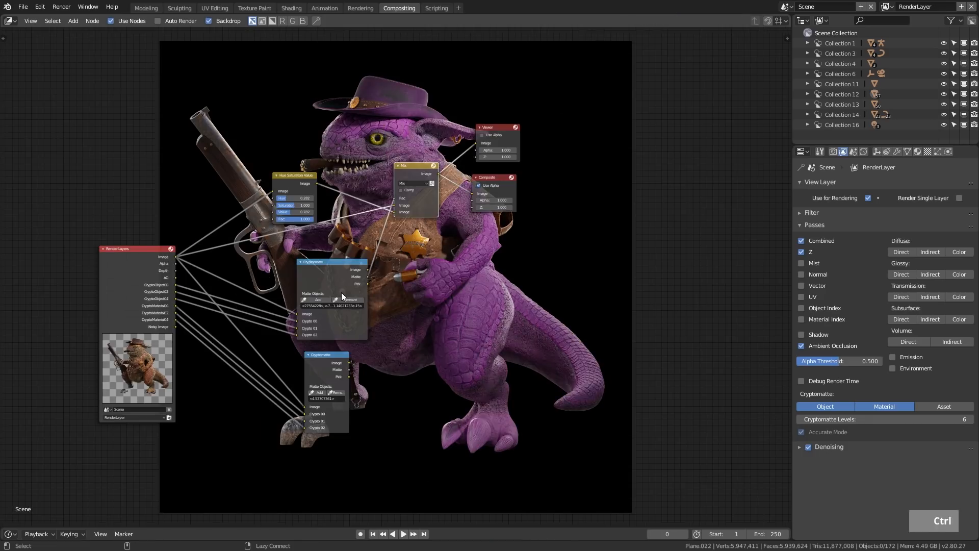
Step: Remove the hat from the upper Cryptomatte node's matte and readjust the hue while previewing the Mix node
ctrl+shift+click(338, 288)
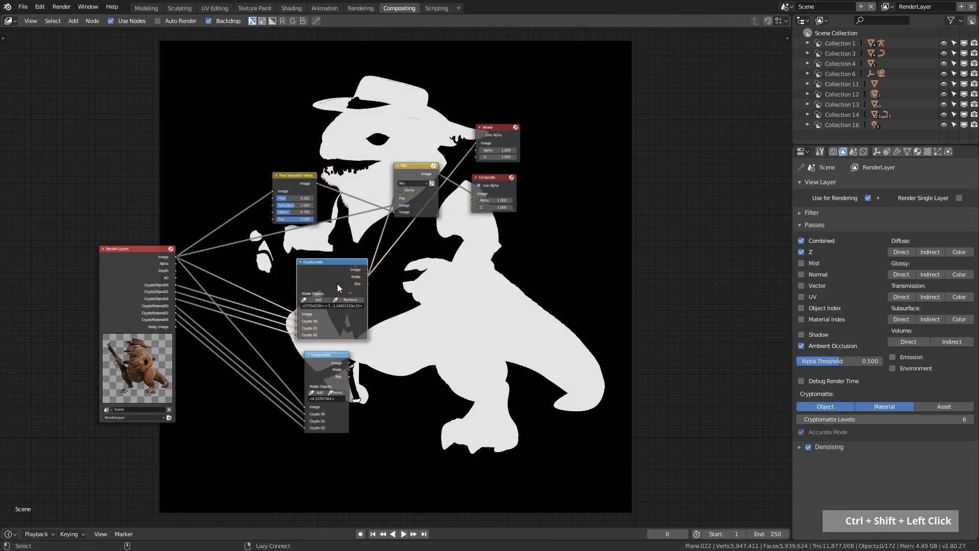
click(351, 299)
click(369, 245)
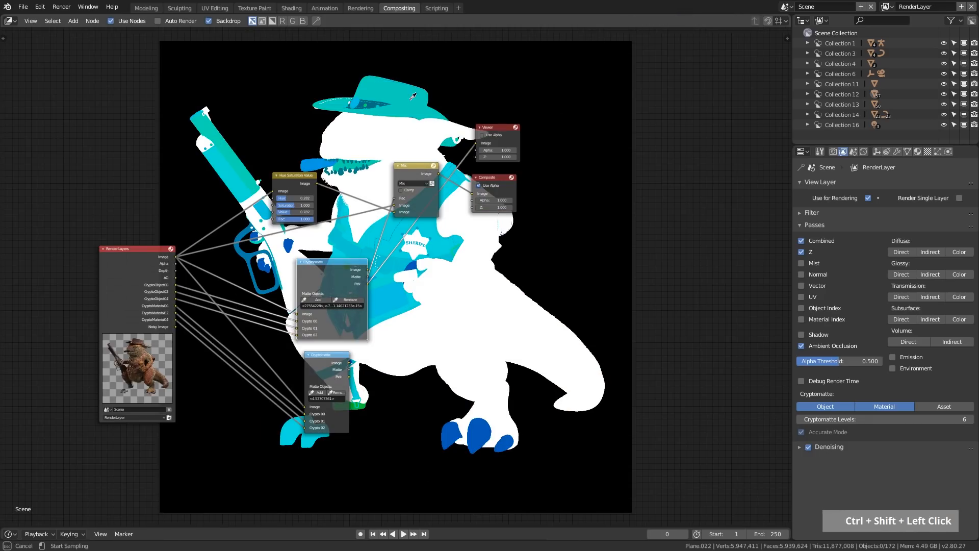
ctrl+shift+click(409, 167)
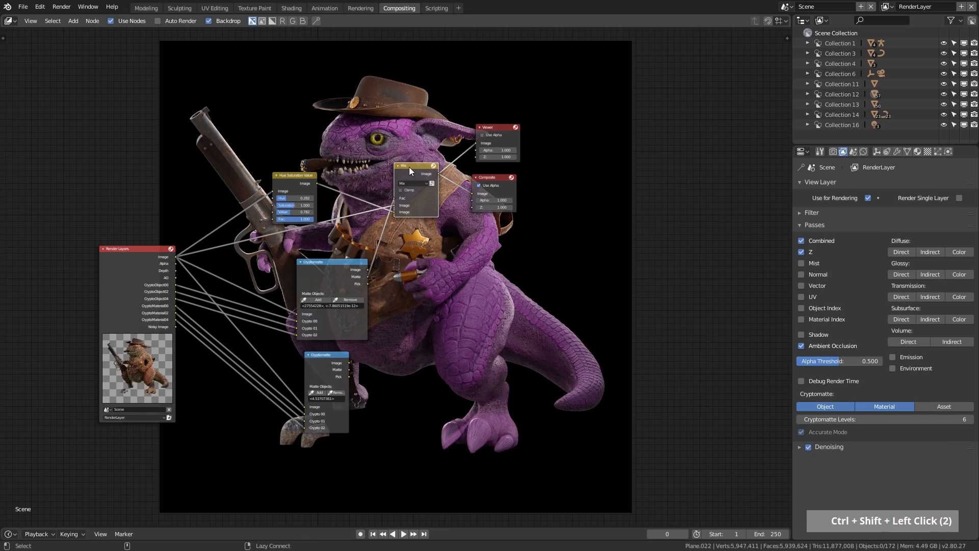
middle_drag(313, 194, 355, 195)
mouse_move(327, 202)
mouse_down()
mouse_move(340, 202)
mouse_move(332, 199)
mouse_up()
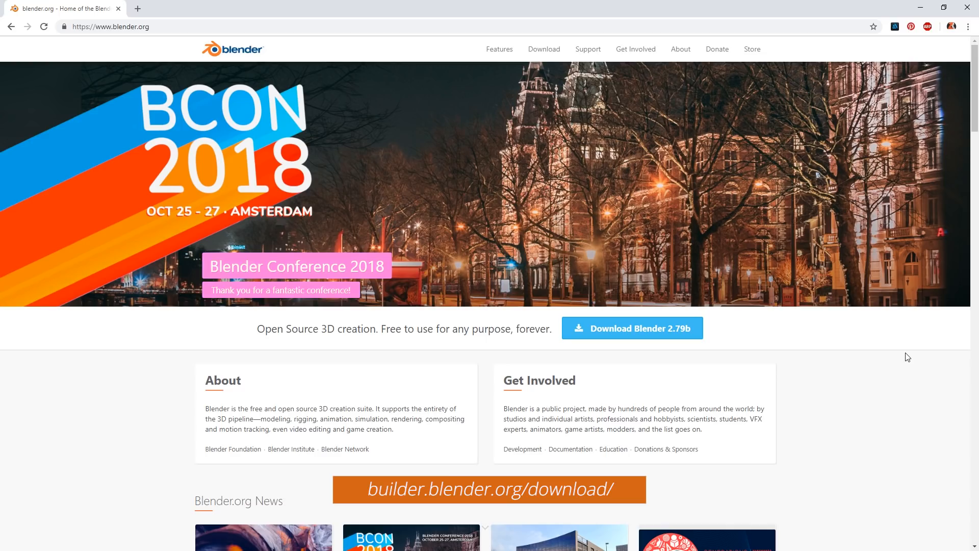
Step: On blender.org, go from the Blender download page to the latest experimental builds and look through them
click(623, 329)
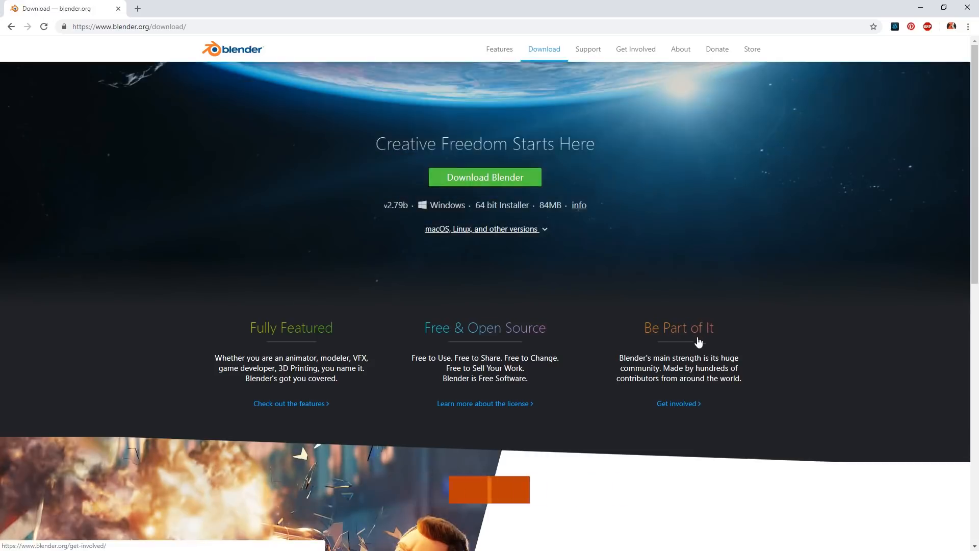
scroll(691, 342, down, 12)
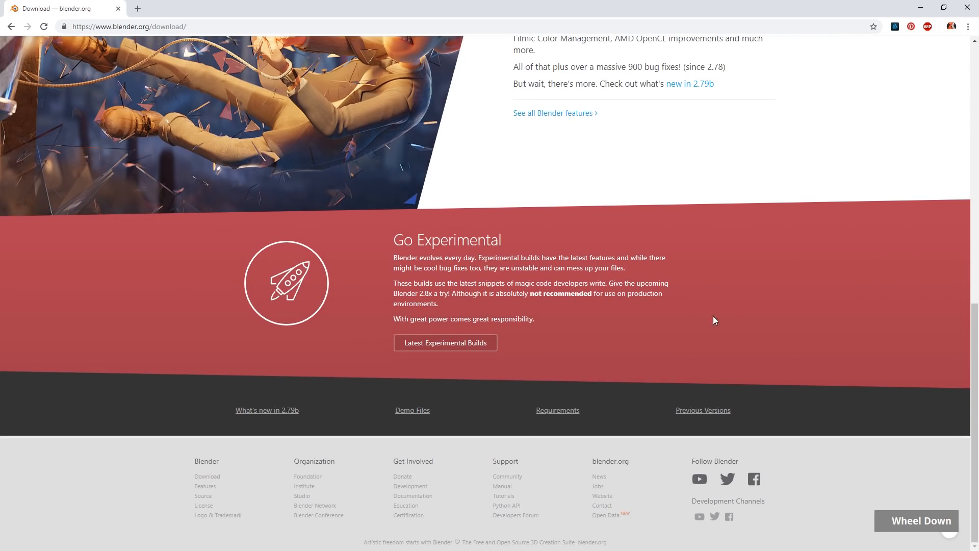
click(470, 350)
scroll(472, 339, down, 3)
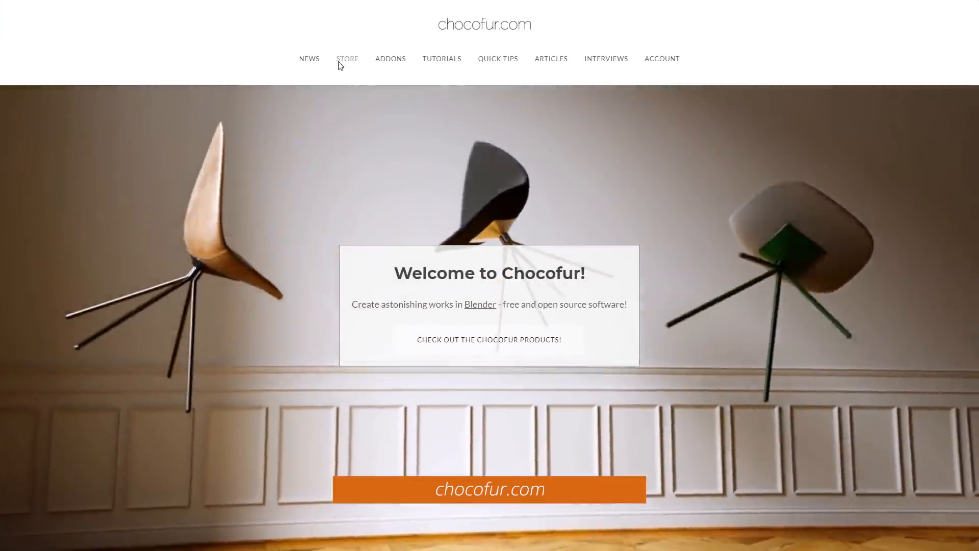
Step: Open the chocofur.com store and browse its scene and furniture bundles
click(340, 62)
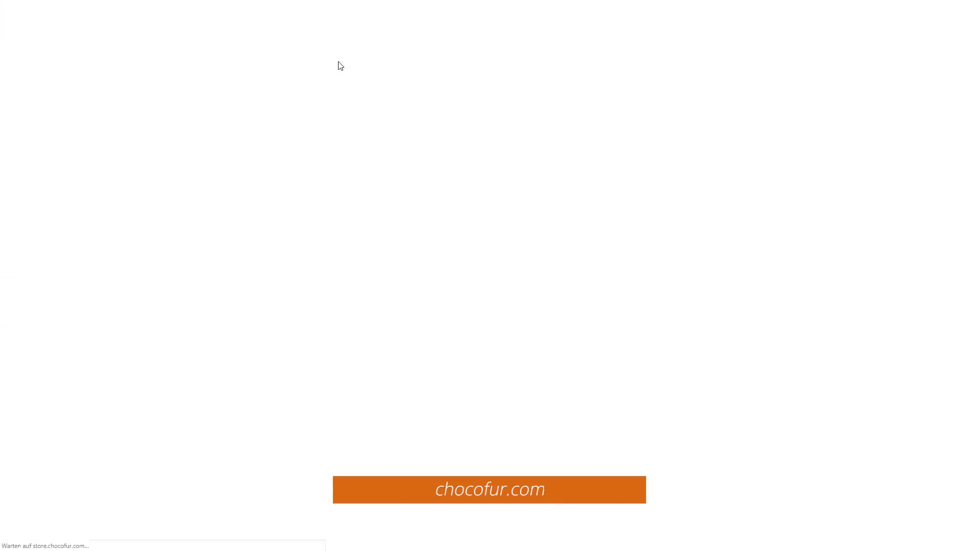
scroll(752, 323, down, 2)
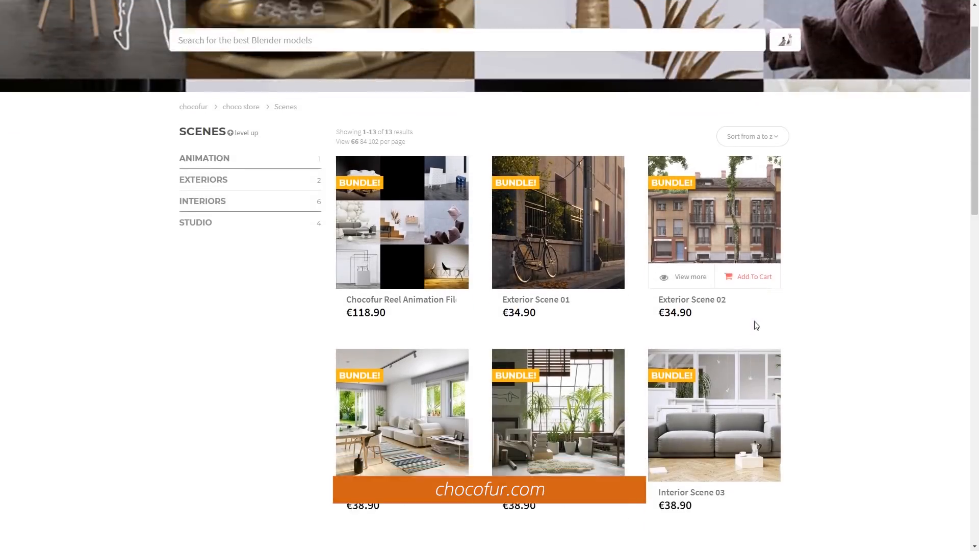
scroll(835, 317, down, 5)
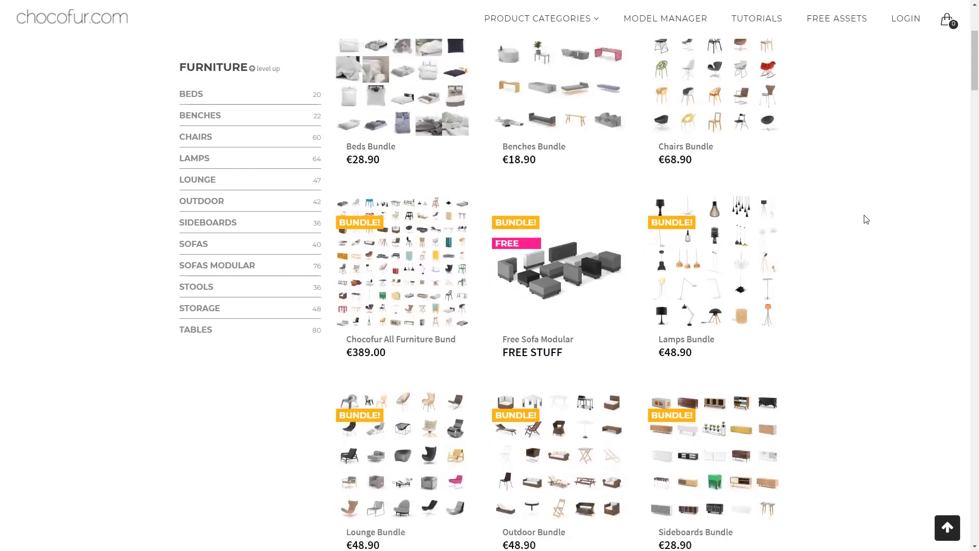
scroll(863, 218, down, 5)
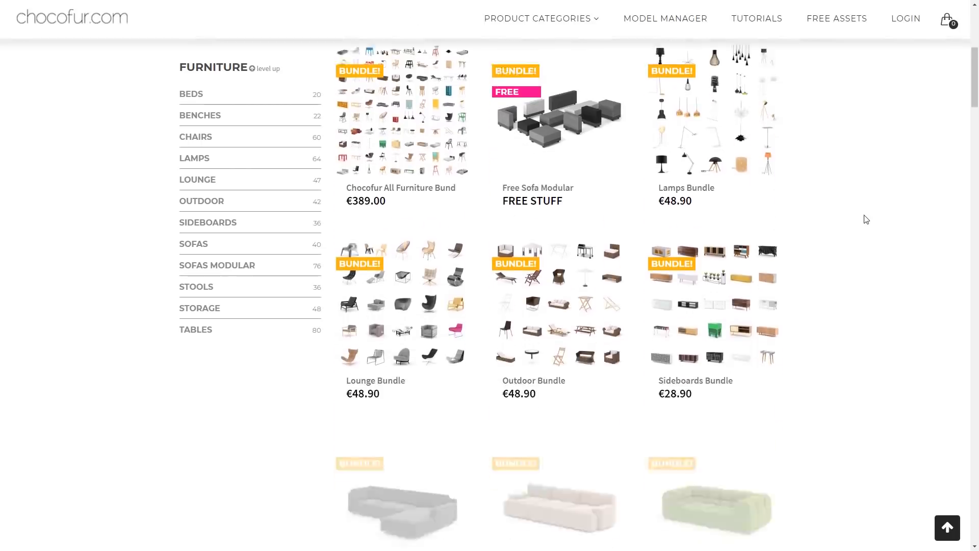
scroll(865, 218, down, 10)
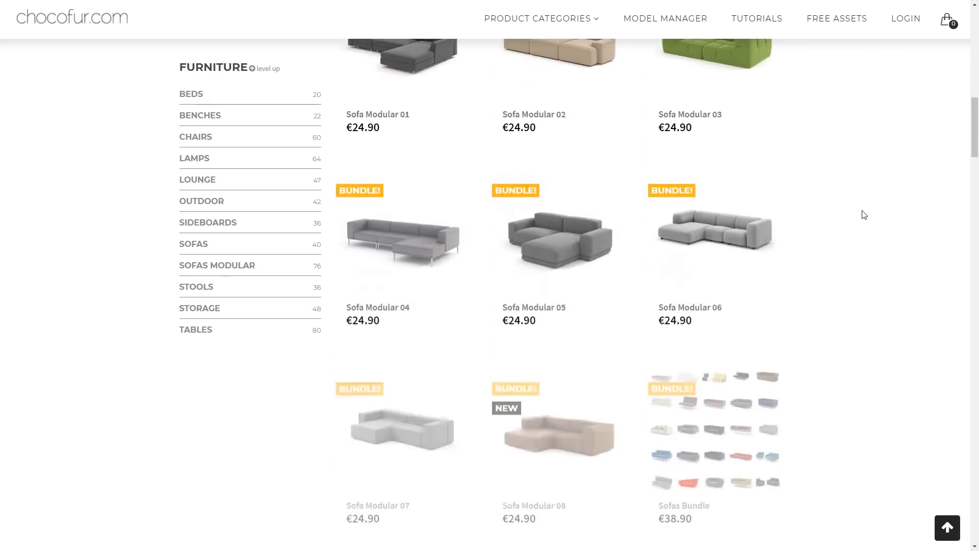
Step: View each preview image of the Bed 01 model on its product page
scroll(864, 215, down, 3)
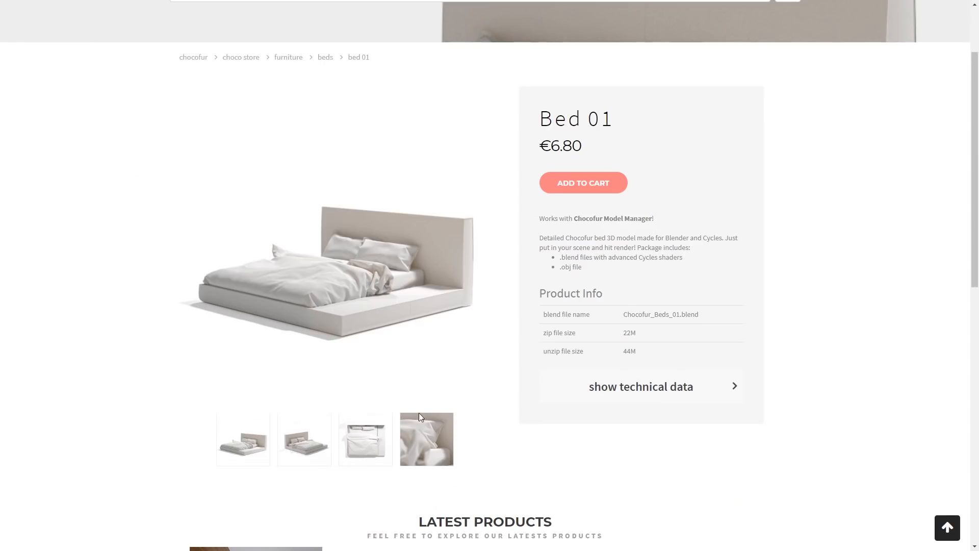
click(420, 417)
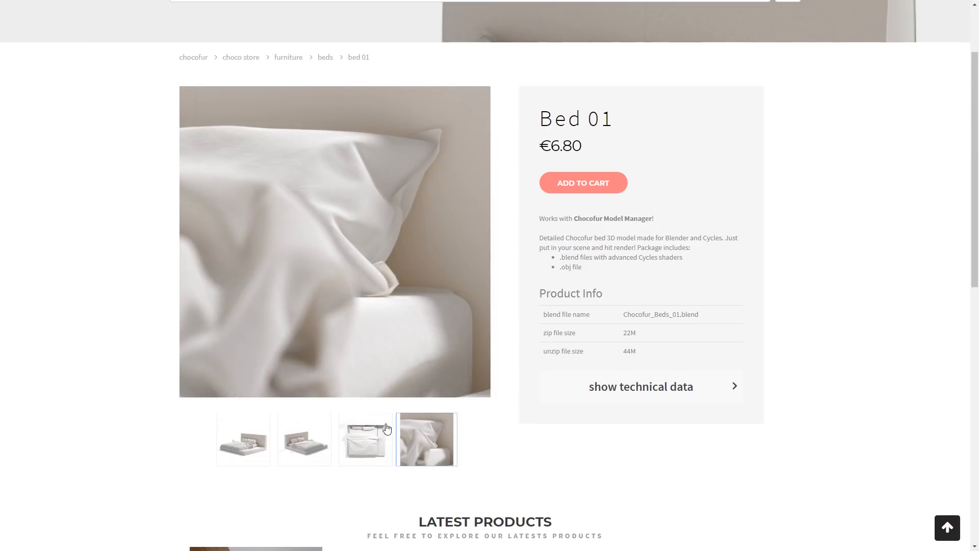
click(371, 430)
click(311, 431)
click(253, 427)
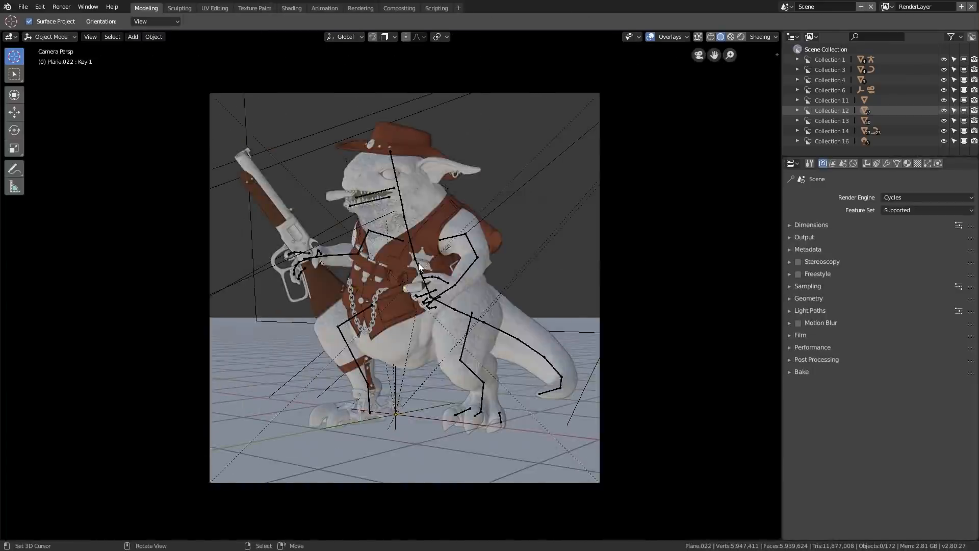
Step: In Blender, inspect the posed character scene, return to the camera view, and review the render engine, dimensions and sampling settings
middle_drag(357, 260, 534, 295)
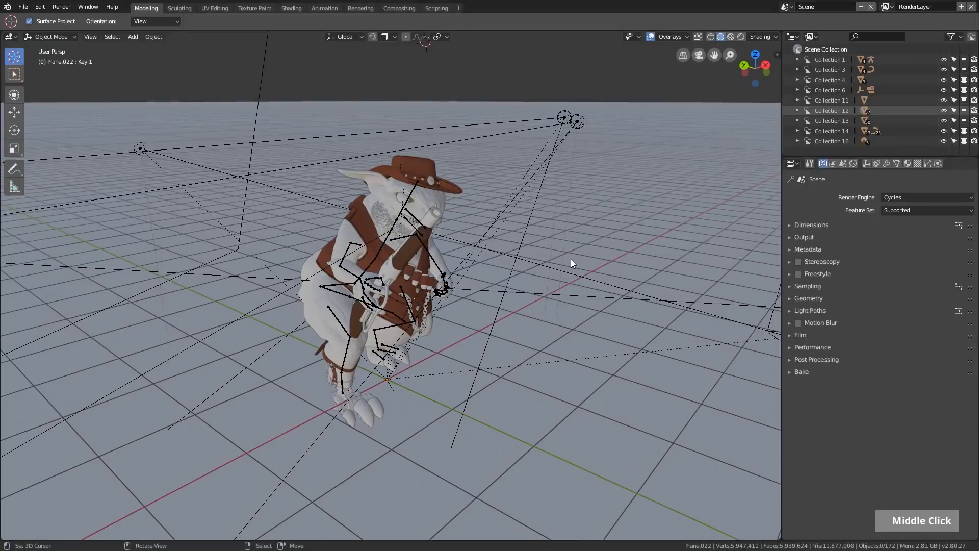
key(KP_0)
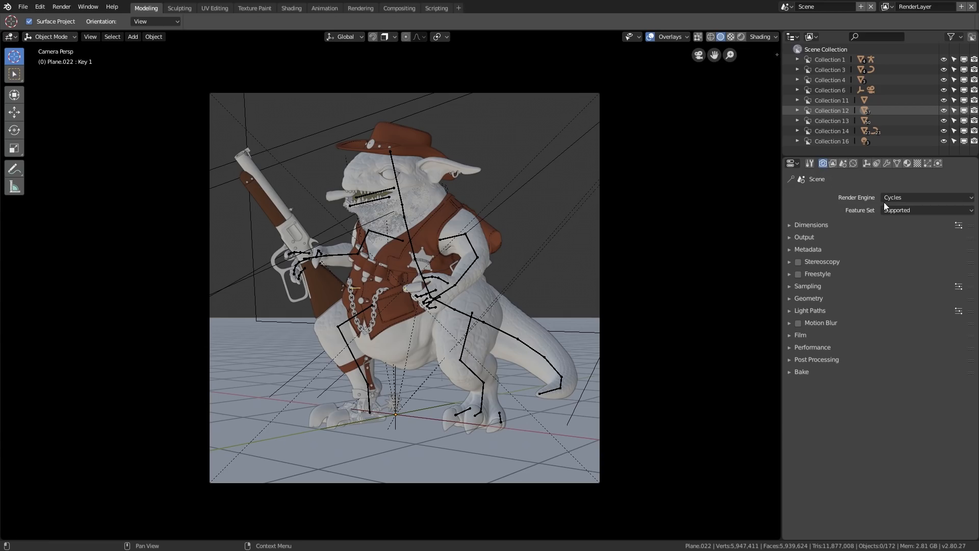
click(896, 198)
click(808, 225)
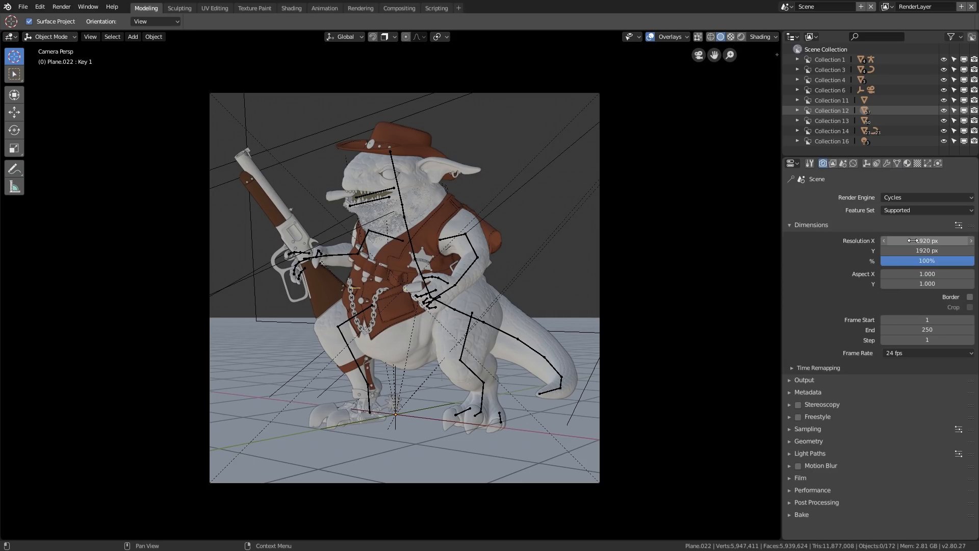
click(867, 225)
click(825, 289)
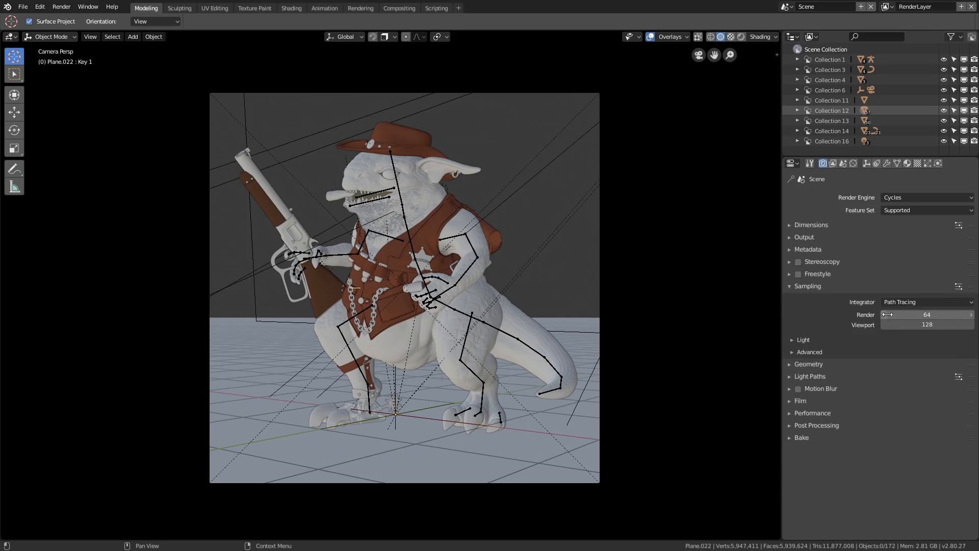
click(829, 287)
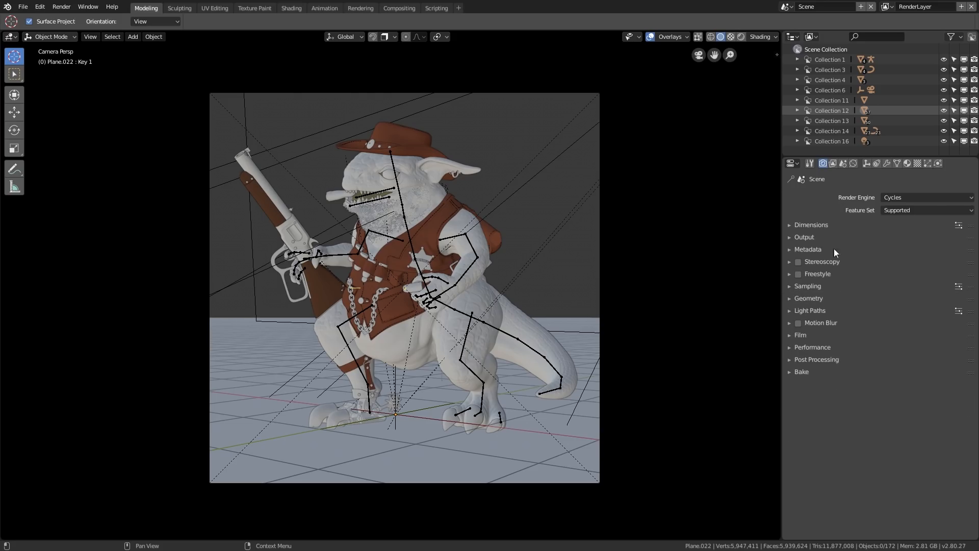
Step: Enable denoising for the RenderLayer view layer
click(834, 163)
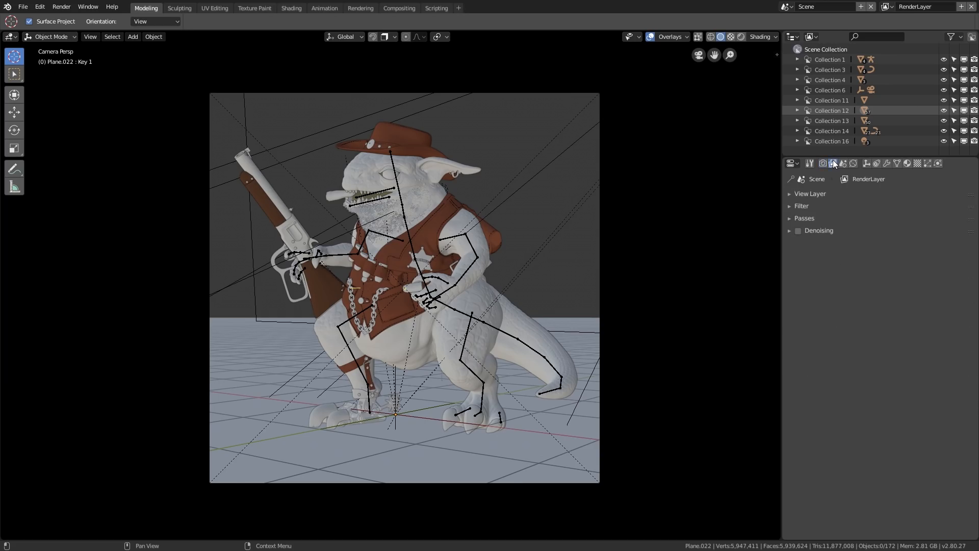
click(798, 231)
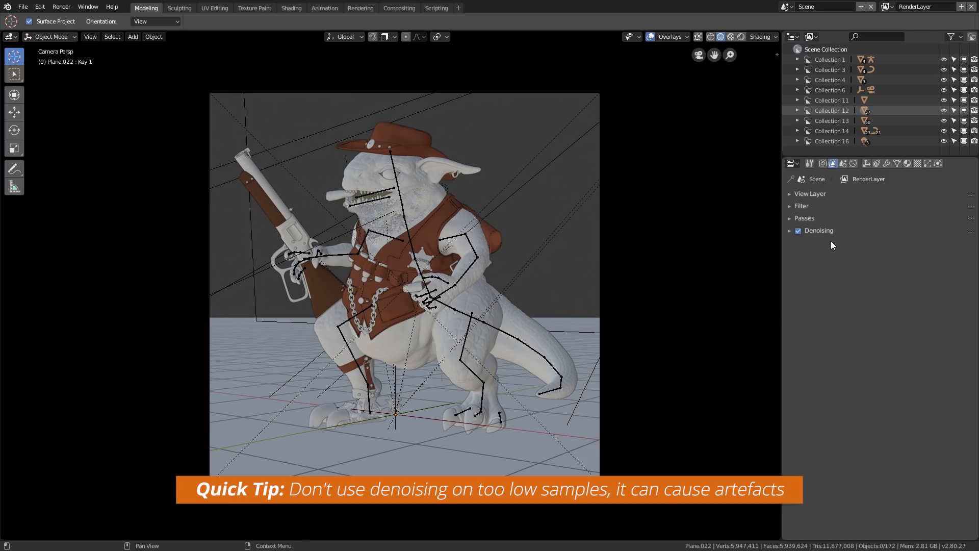
Step: Enable the Object and Material Cryptomatte passes and the Ambient Occlusion pass for the view layer
click(801, 219)
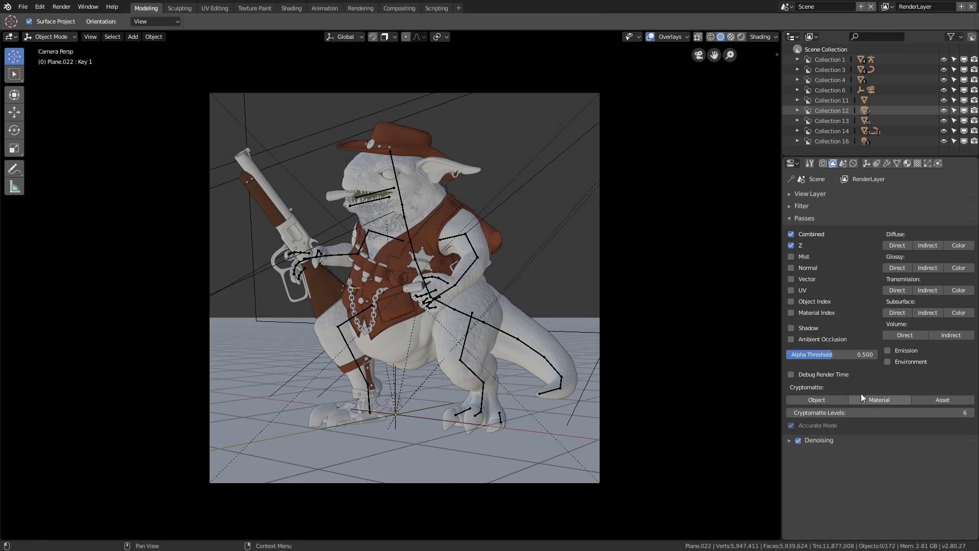
scroll(400, 135, up, 1)
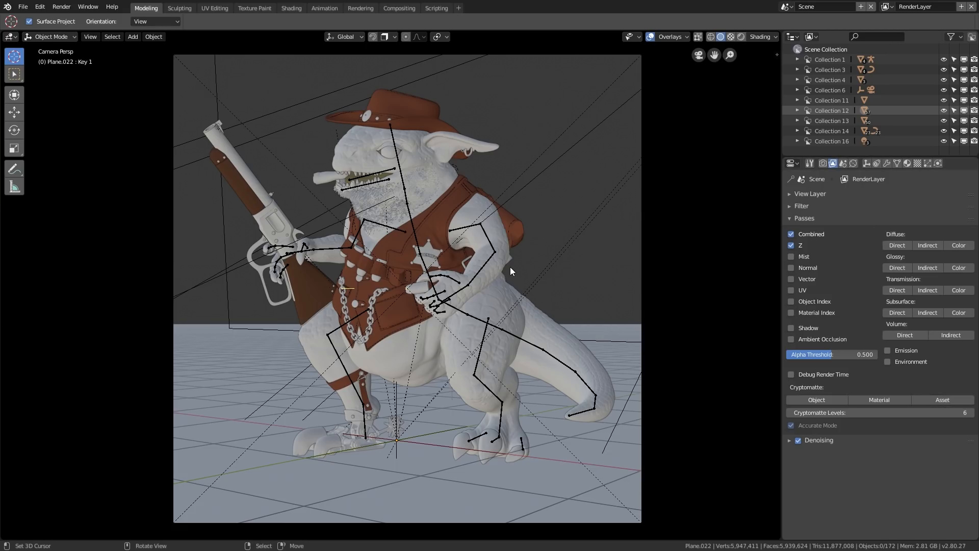
shift+middle_drag(447, 158, 472, 265)
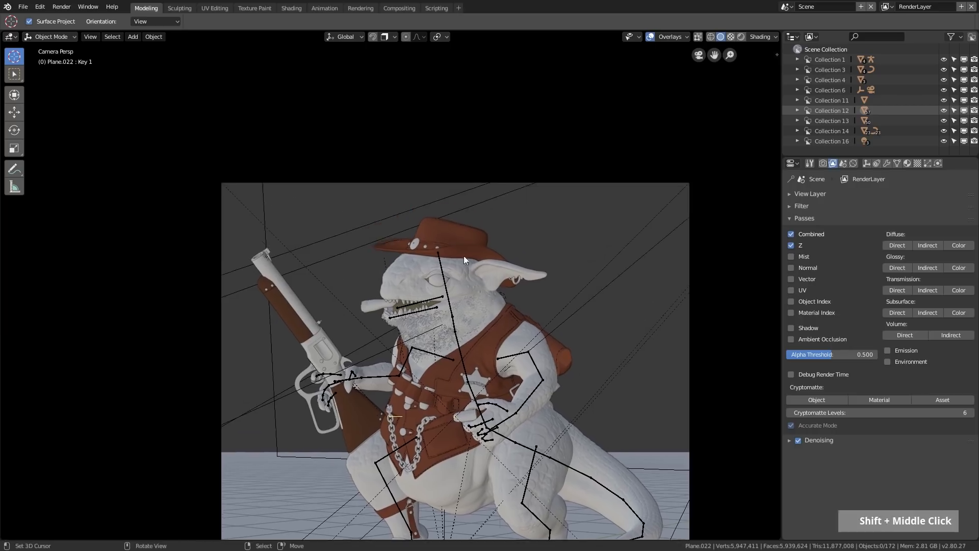
scroll(433, 232, up, 5)
shift+middle_drag(510, 182, 405, 180)
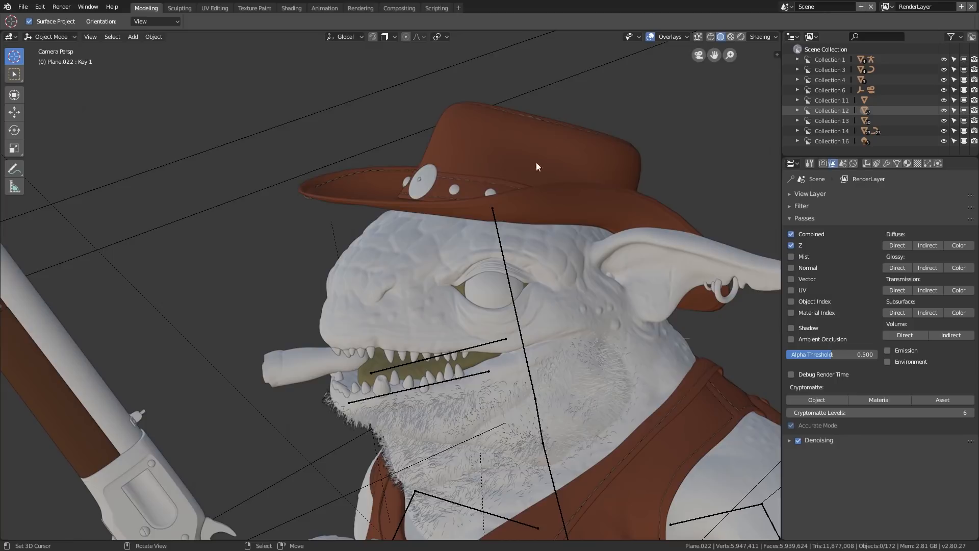
scroll(529, 170, down, 2)
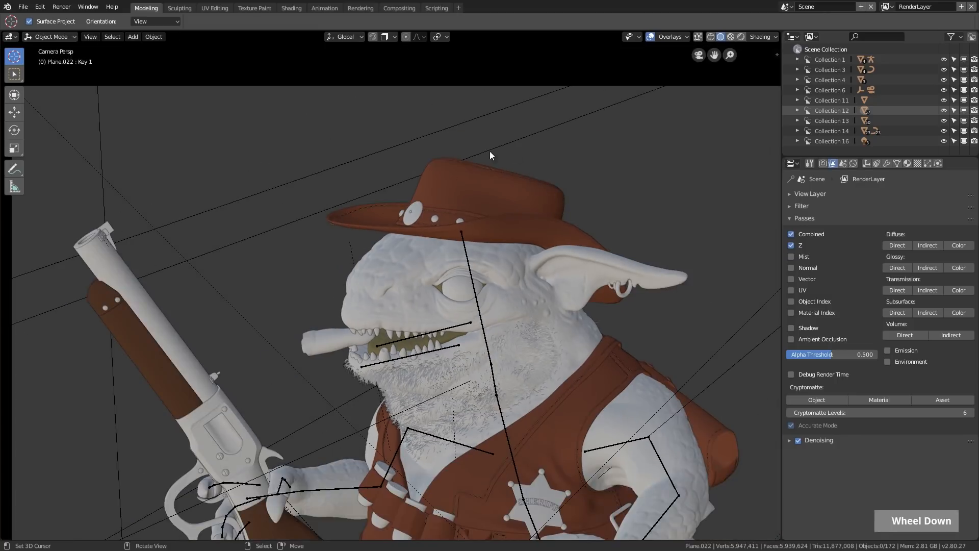
shift+middle_drag(432, 222, 491, 311)
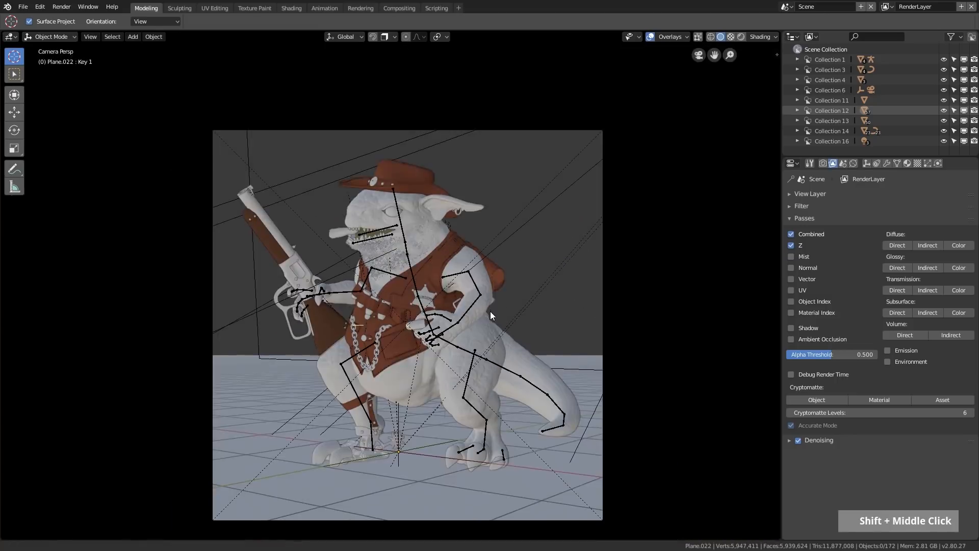
click(818, 399)
click(874, 400)
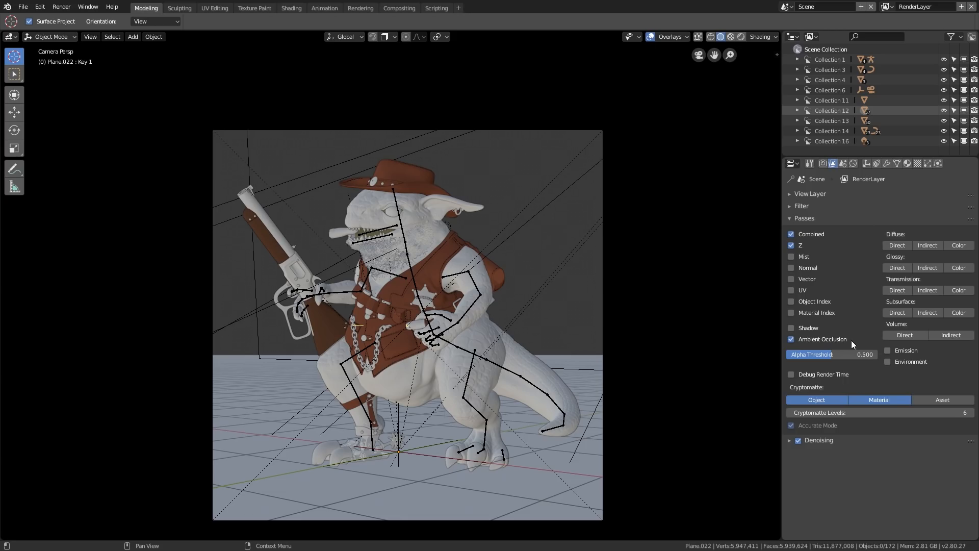
click(855, 219)
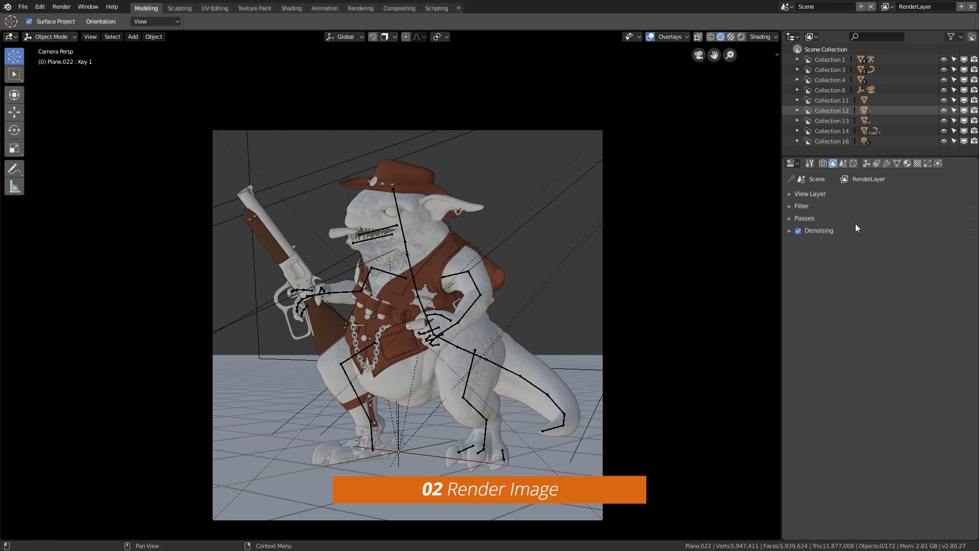
Step: Render a still image of the character scene
click(60, 8)
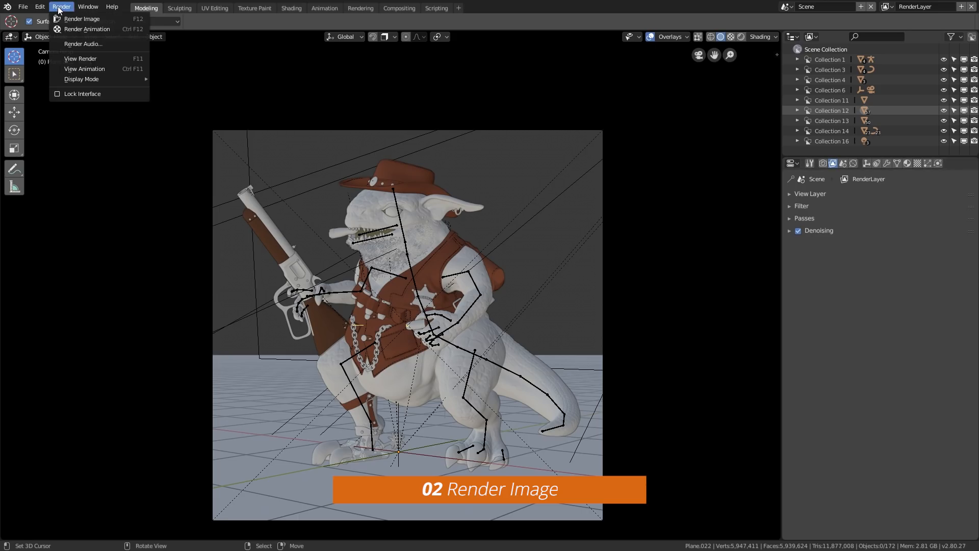
click(130, 20)
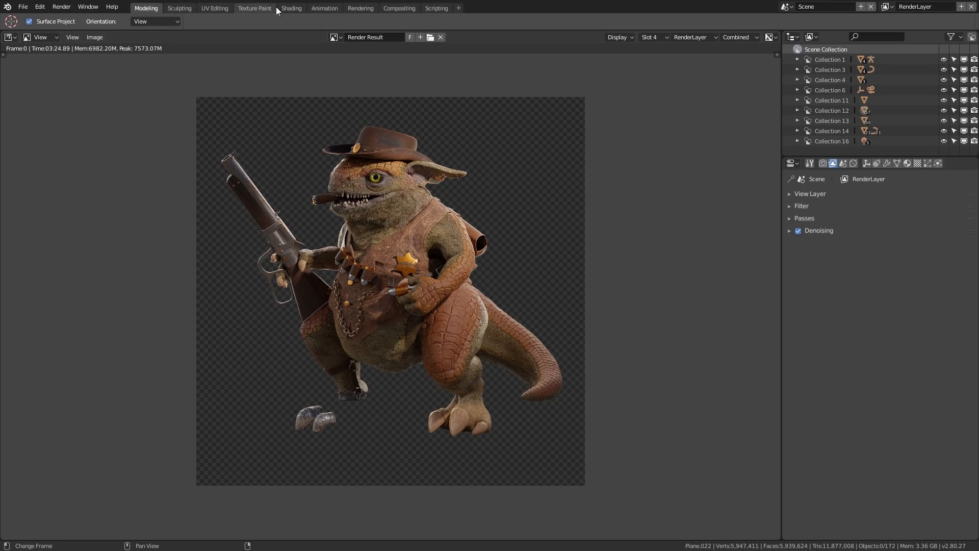
Step: Switch to the Compositing workspace, merge the Dope Sheet area into the node editor and hide the editor's tool and properties sidebars
click(400, 8)
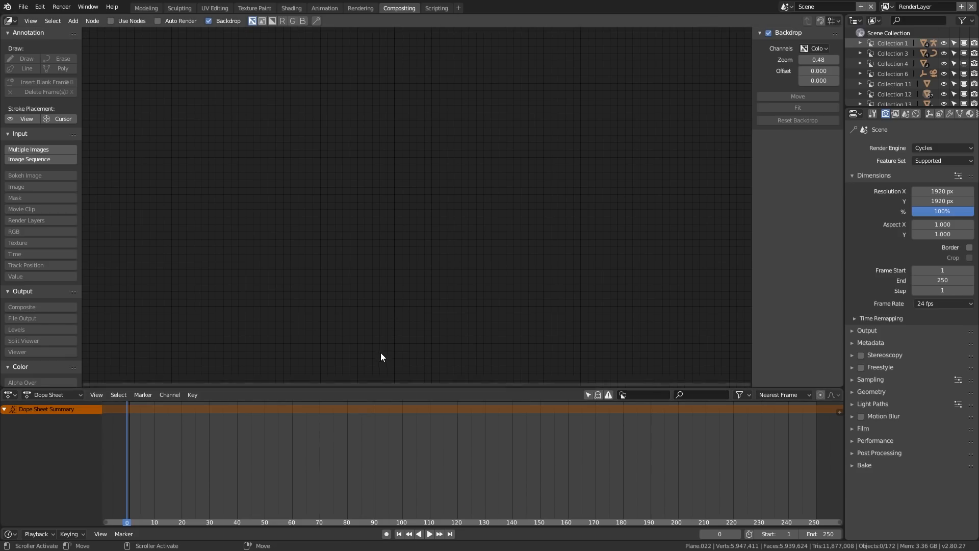
right_click(378, 388)
click(369, 397)
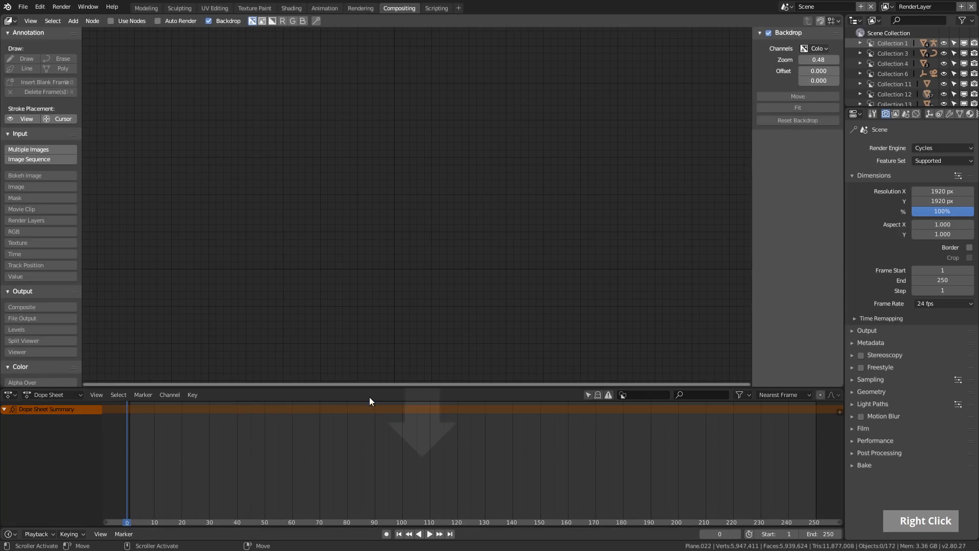
click(419, 432)
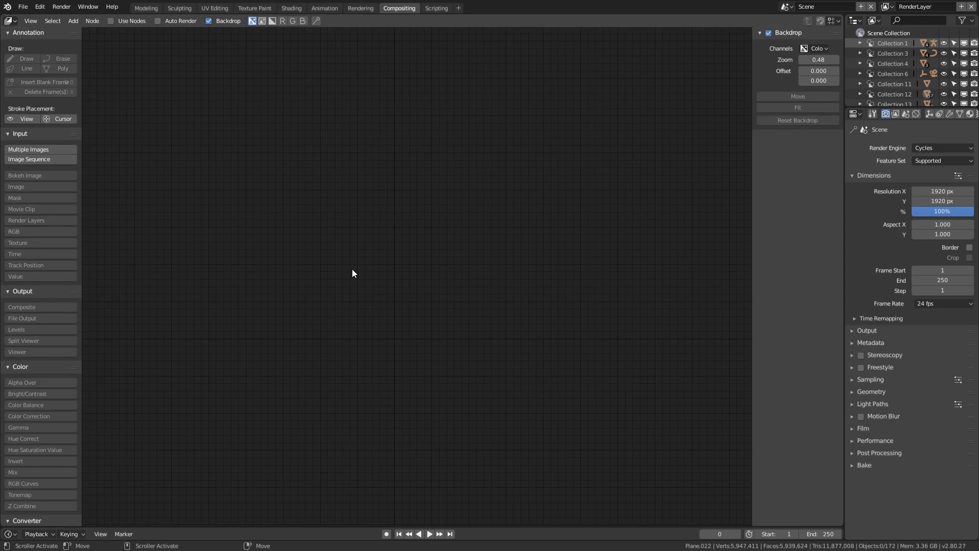
key(t)
key(n)
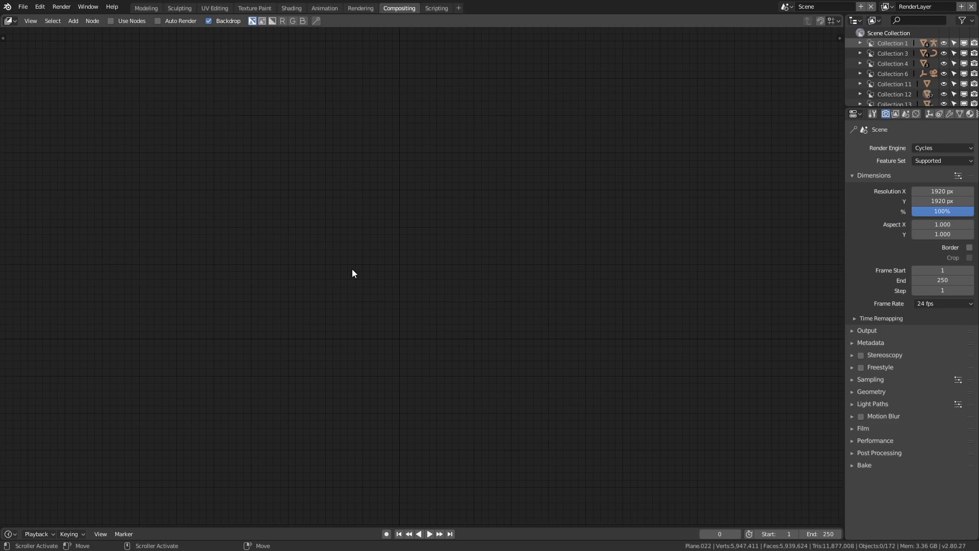
Step: Enable compositing nodes and spread the Render Layers and Composite nodes apart to make room between them
click(110, 21)
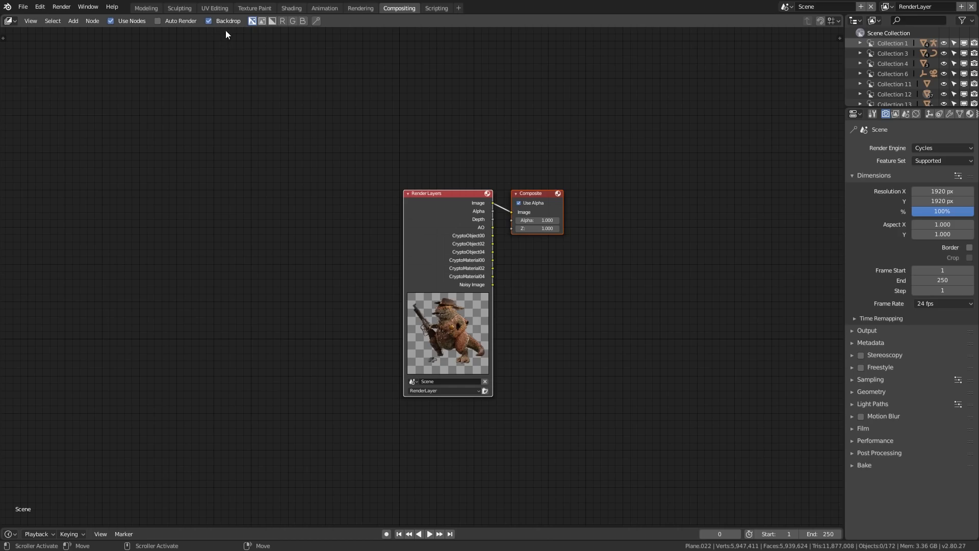
scroll(418, 242, down, 1)
drag(418, 242, 247, 188)
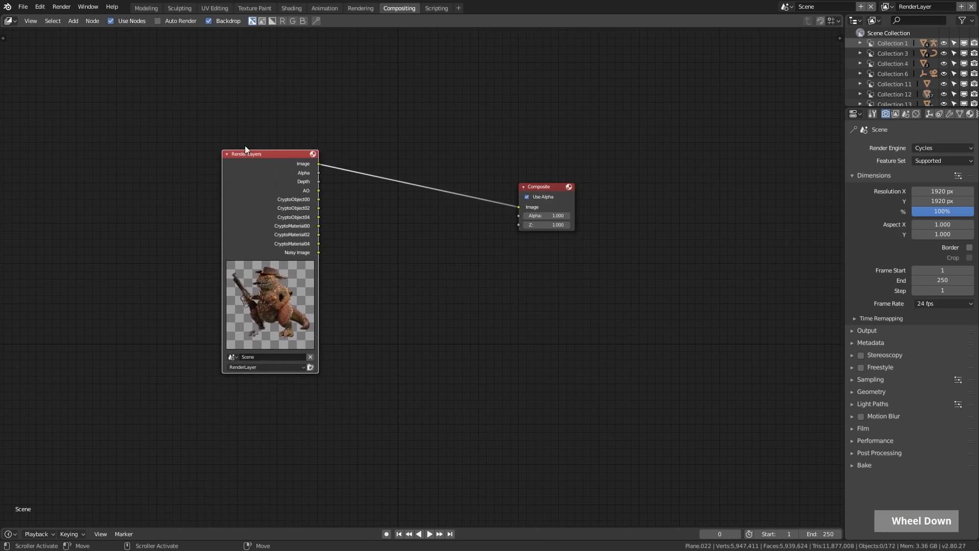
drag(546, 193, 576, 158)
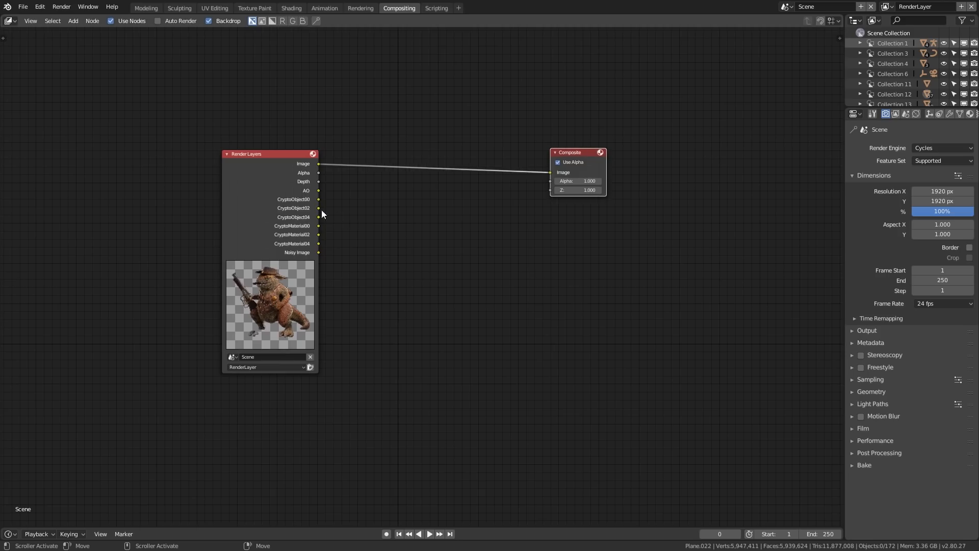
scroll(291, 216, up, 2)
middle_drag(293, 220, 385, 234)
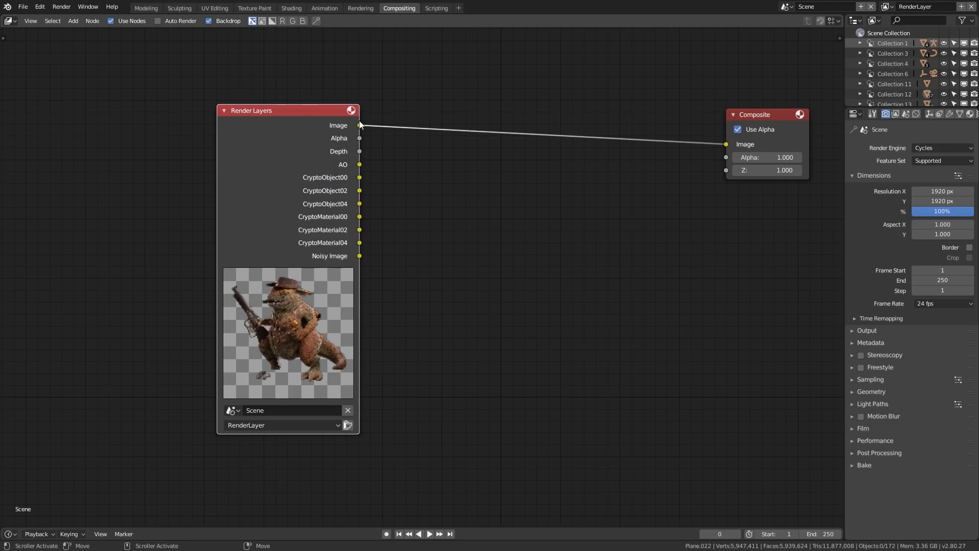
Step: Attach a Viewer node to Render Layers, cycle it through the passes to AO, and place it below the Composite node
ctrl+shift+click(282, 156)
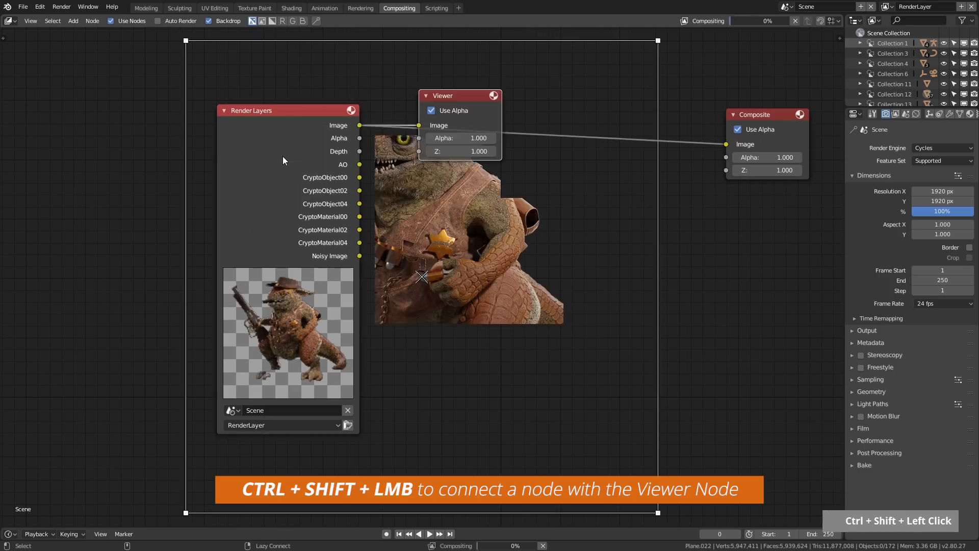
ctrl+shift+click(283, 156)
ctrl+shift+click(283, 157)
ctrl+shift+click(283, 156)
ctrl+shift+click(283, 160)
ctrl+shift+click(283, 160)
ctrl+shift+click(282, 160)
ctrl+shift+click(283, 160)
ctrl+shift+click(283, 160)
ctrl+shift+click(283, 156)
ctrl+shift+click(283, 156)
ctrl+shift+click(282, 156)
ctrl+shift+click(282, 156)
ctrl+shift+click(282, 156)
ctrl+shift+click(282, 156)
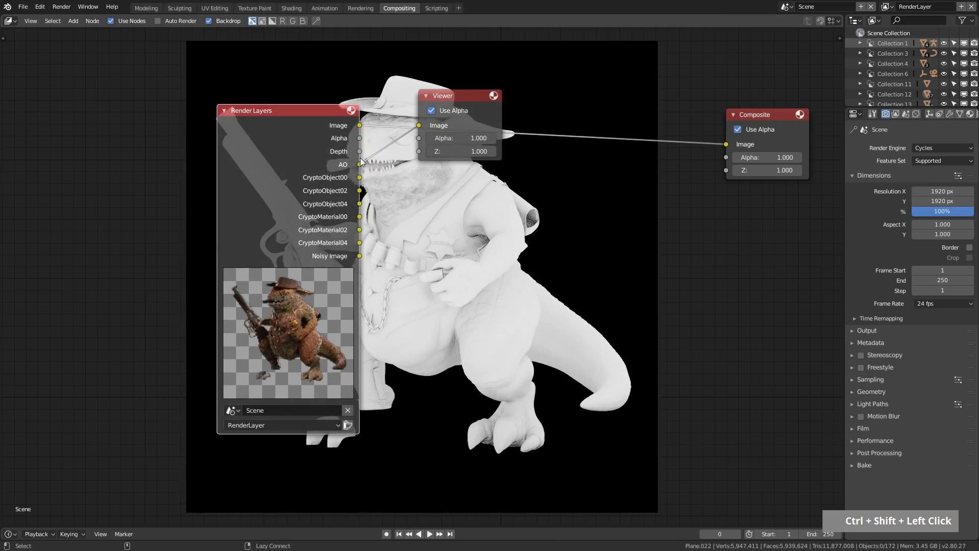
drag(465, 103, 752, 196)
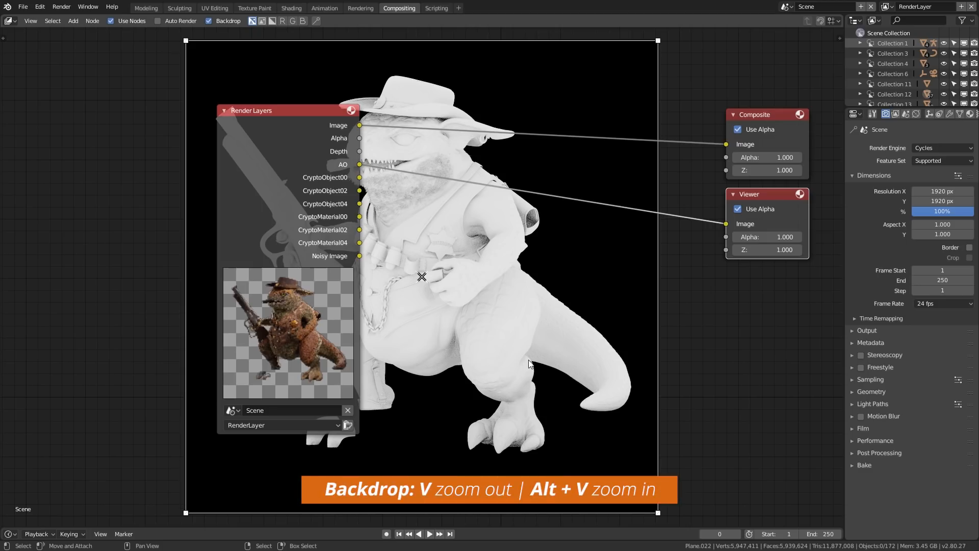
Step: Zoom the AO backdrop image out and back in to examine it at different sizes
key(v)
key(v)
key(v)
key(alt+v)
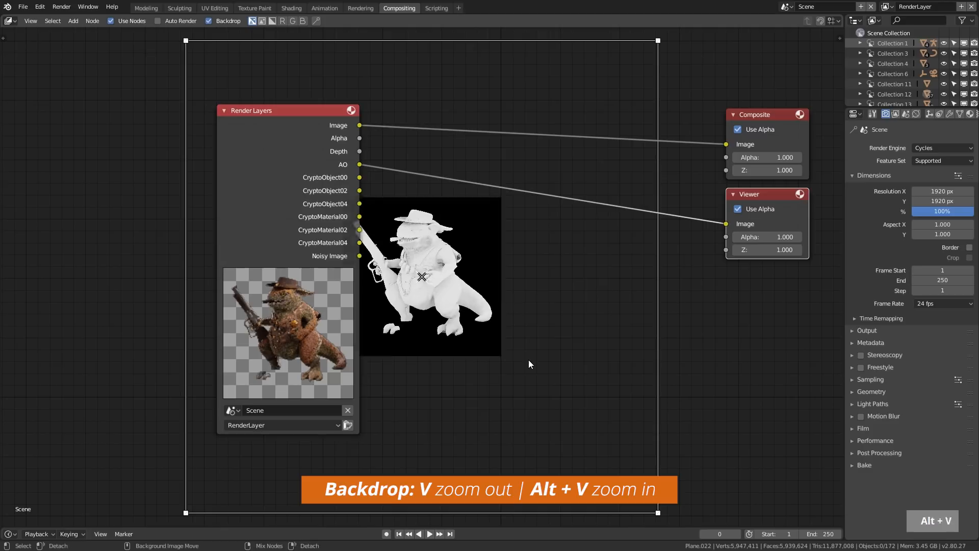
key(alt+v)
key(alt+v)
key(alt+v)
key(alt+v)
key(alt+v)
key(v)
key(v)
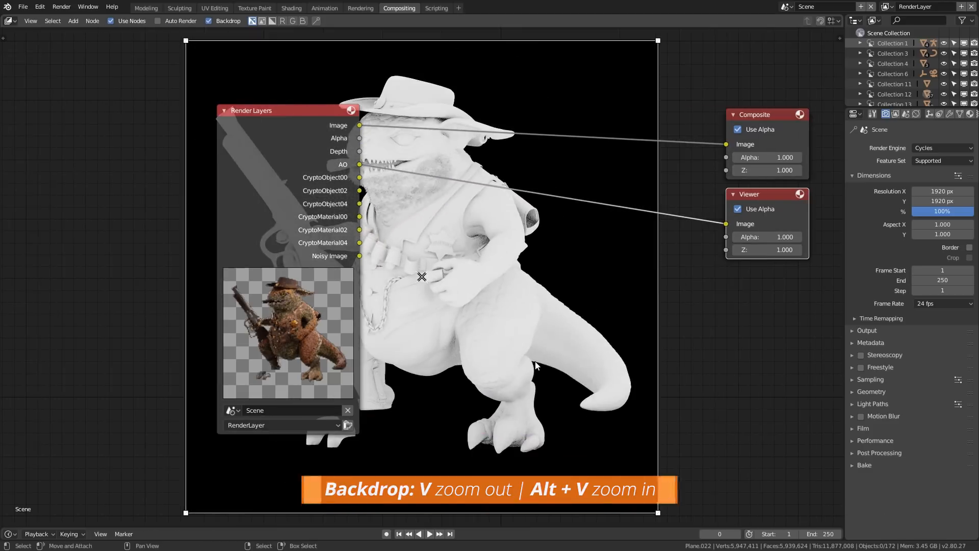
Step: Preview the CryptoObject, CryptoMaterial and Noisy Image passes in the Viewer, returning it to the Image pass
ctrl+shift+click(279, 179)
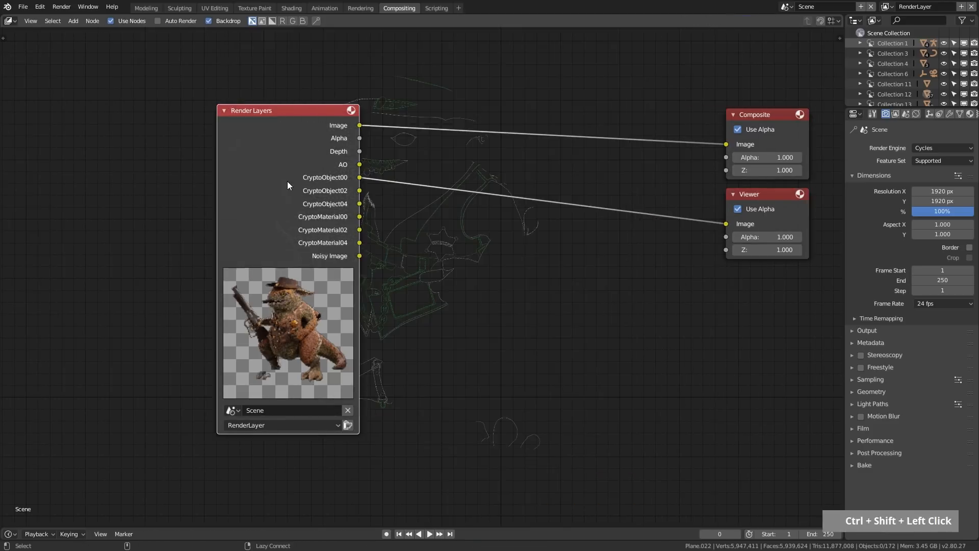
ctrl+shift+click(287, 185)
ctrl+shift+click(287, 184)
ctrl+shift+click(287, 184)
ctrl+shift+click(287, 184)
ctrl+shift+click(287, 184)
ctrl+shift+click(287, 182)
ctrl+shift+click(290, 181)
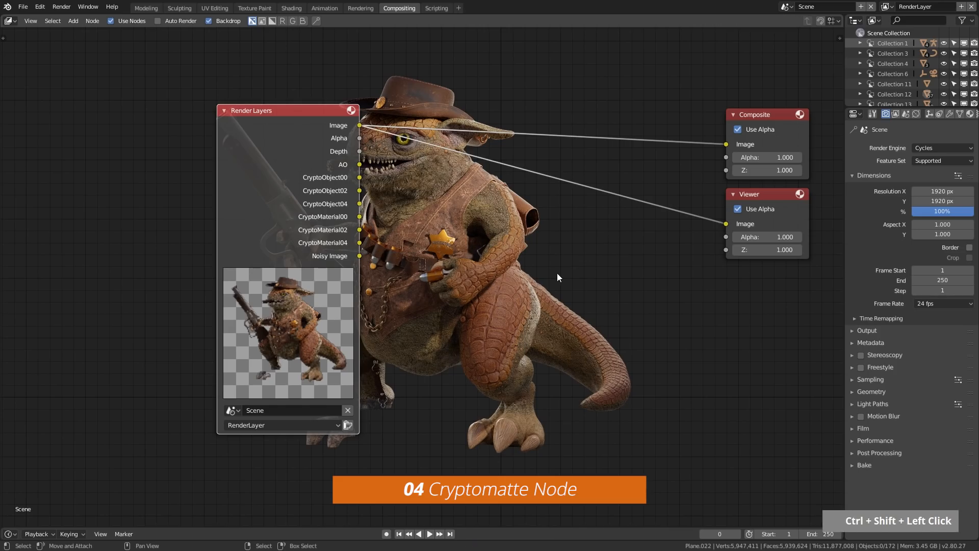
Step: Add a Cryptomatte node, link CryptoObject00, 02 and 04 to its Crypto 00, 01 and 02 inputs, and reposition the nodes
key(shift+a)
mouse_move(544, 268)
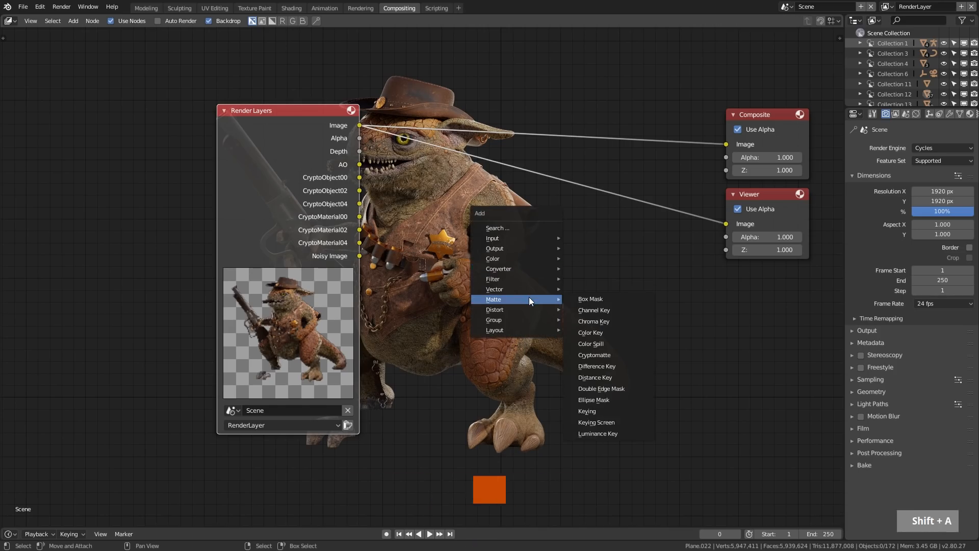
click(608, 357)
click(483, 231)
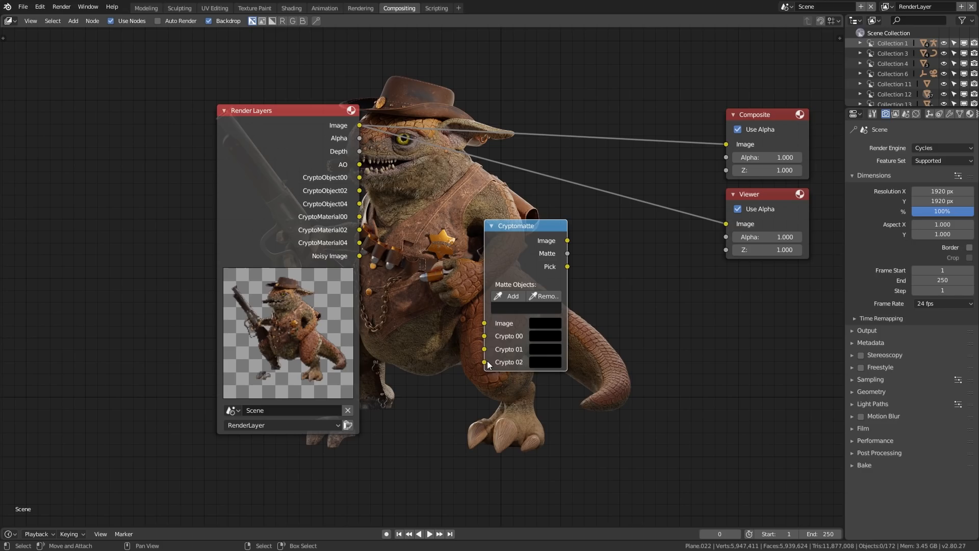
drag(359, 190, 484, 336)
drag(361, 194, 484, 362)
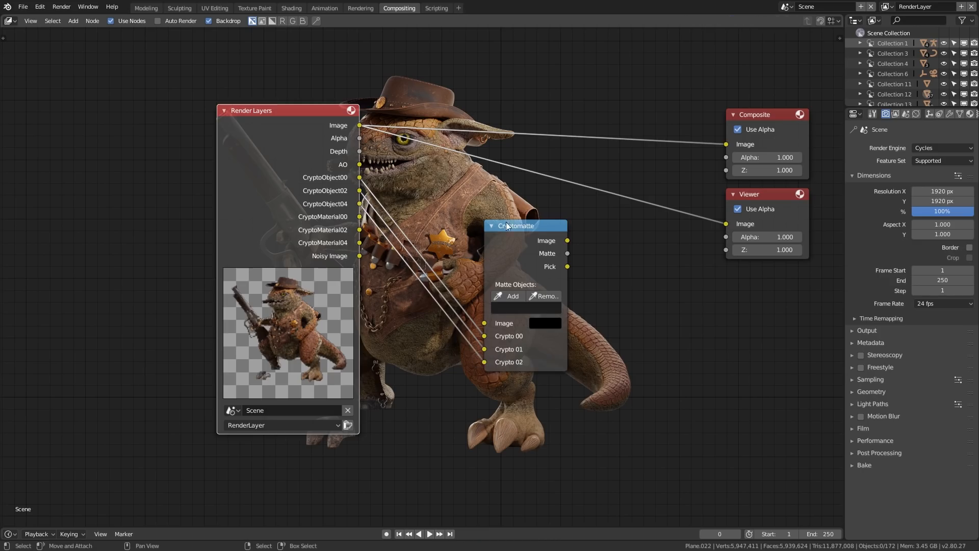
drag(506, 222, 517, 173)
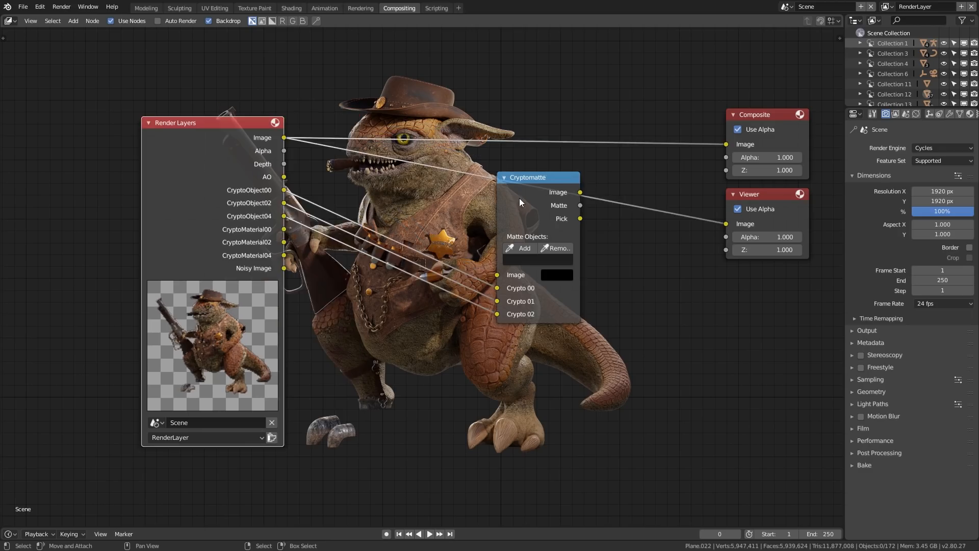
drag(519, 198, 537, 174)
Step: Duplicate the Cryptomatte node below the first and link CryptoMaterial00, 02 and 04 to its Crypto 00, 01 and 02 inputs
key(shift+d)
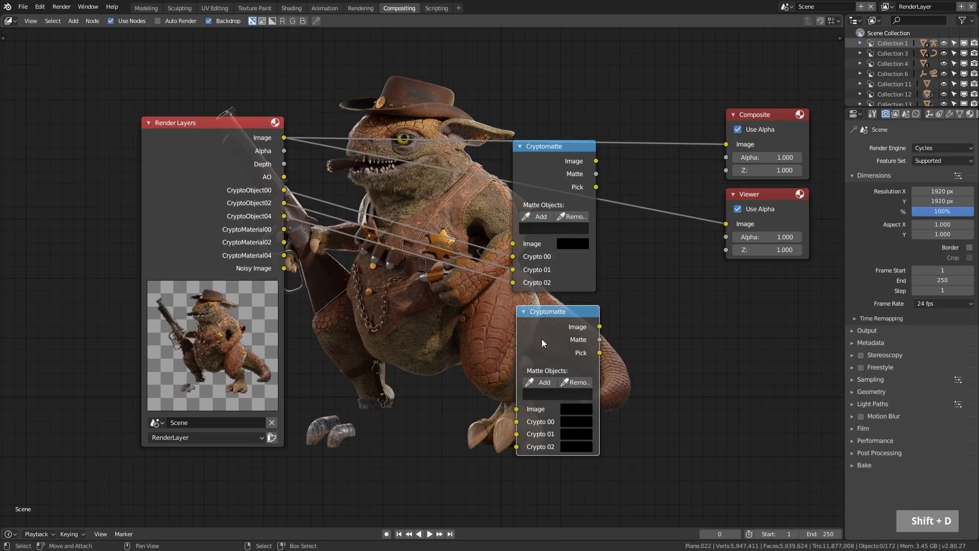
drag(284, 229, 516, 447)
drag(558, 312, 548, 336)
Step: Rearrange the nodes and link the Render Layers Image output to the Image input of both Cryptomatte nodes
scroll(501, 272, down, 2)
drag(274, 180, 239, 123)
mouse_move(519, 193)
mouse_down()
mouse_move(502, 210)
mouse_move(516, 211)
mouse_up()
drag(286, 118, 484, 271)
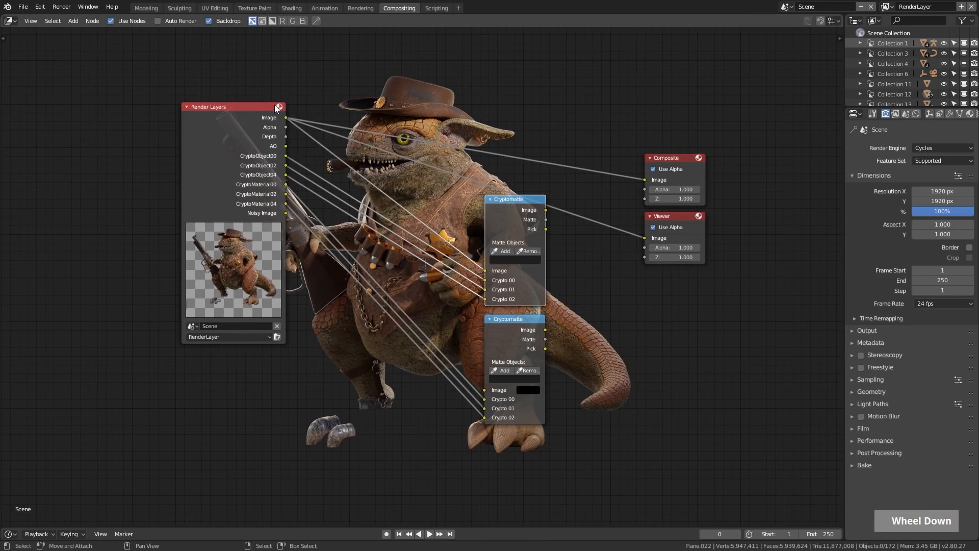
drag(286, 118, 484, 391)
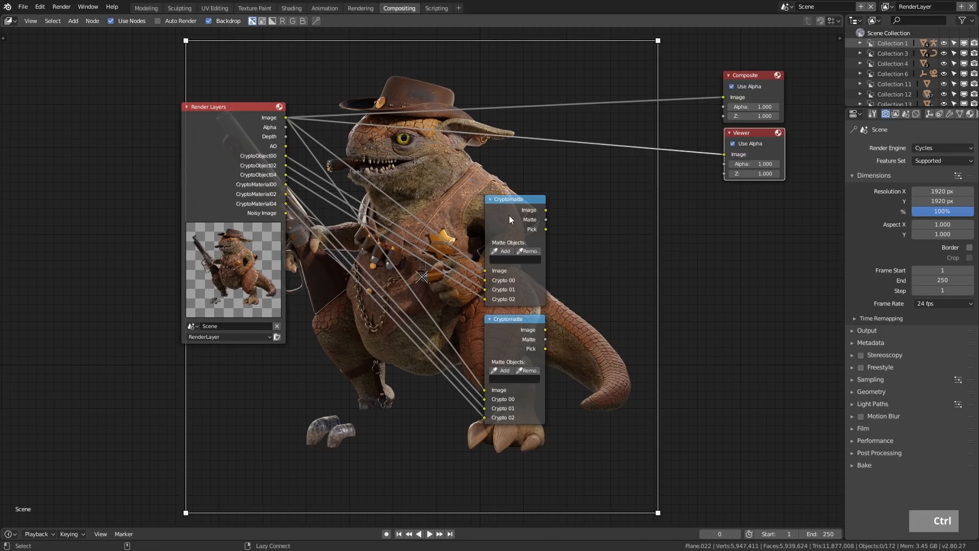
Step: Cycle the Viewer through the object Cryptomatte node's Image and Matte outputs to its Pick output
ctrl+shift+click(504, 211)
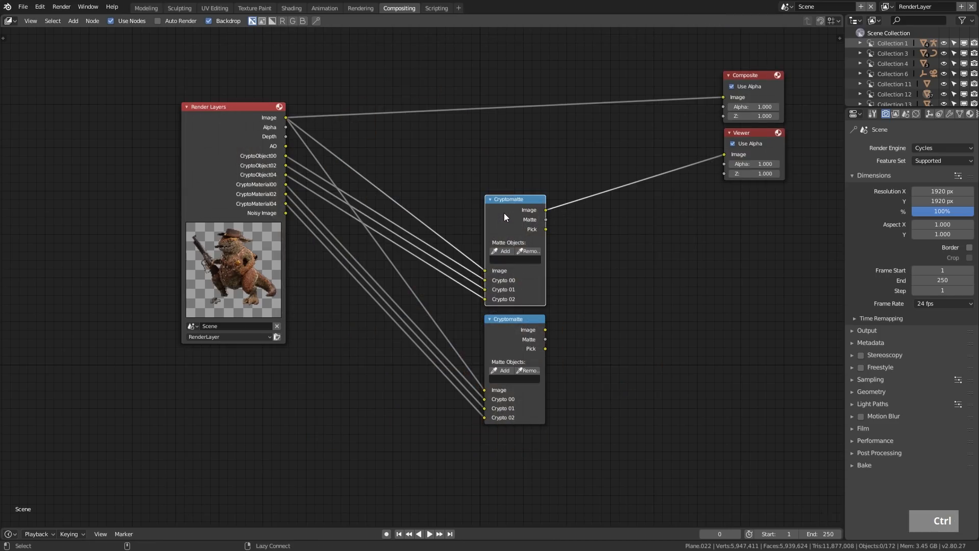
ctrl+shift+click(504, 213)
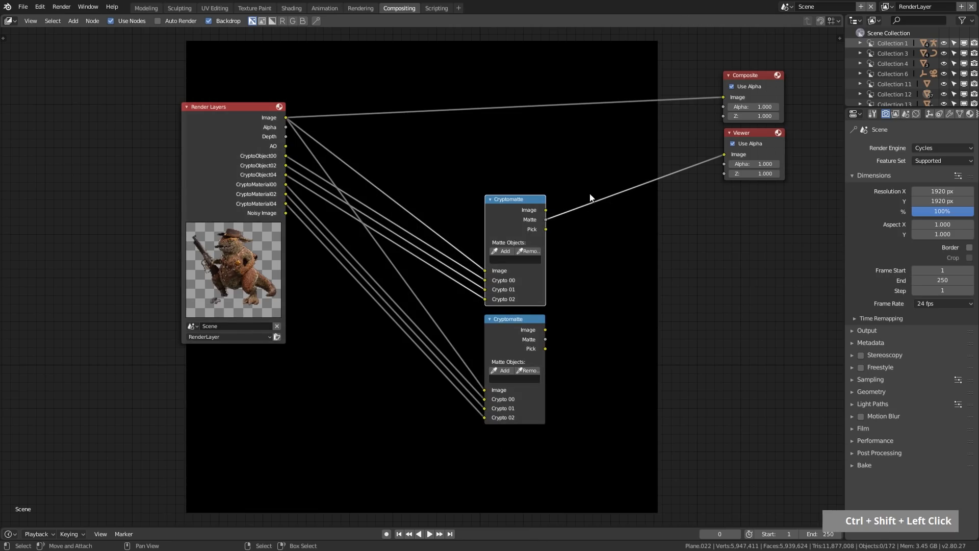
ctrl+shift+click(497, 213)
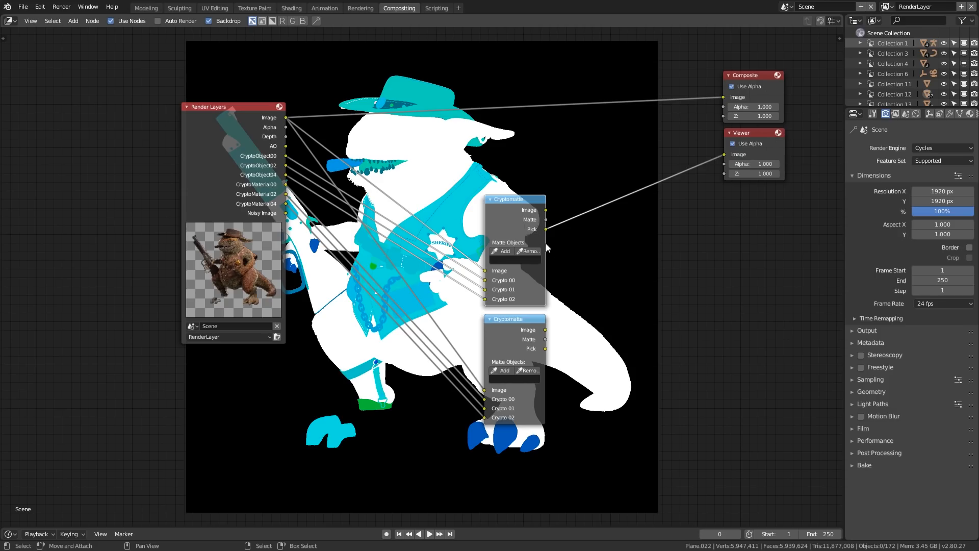
Step: Widen the object Cryptomatte node and add the character's body and foot claws to its matte objects
drag(546, 247, 582, 247)
click(510, 251)
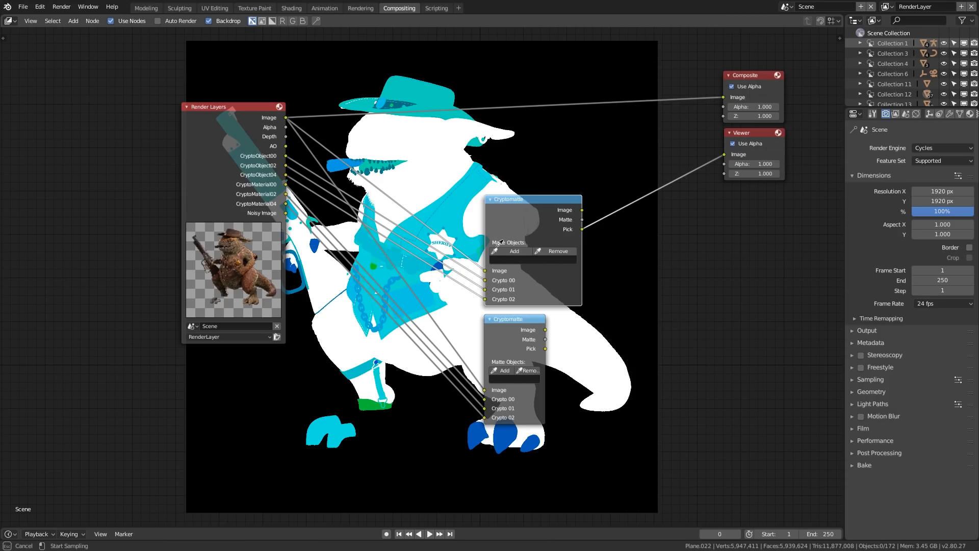
click(415, 142)
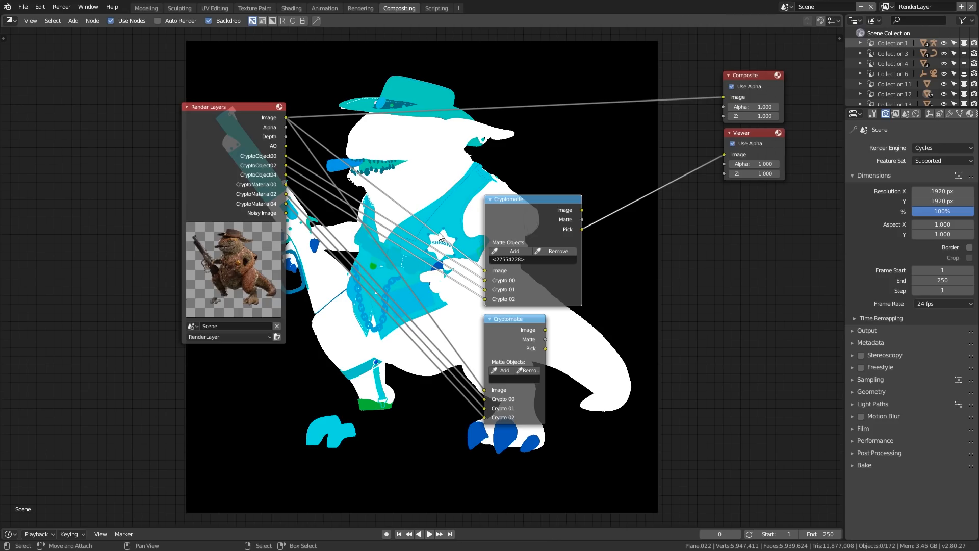
click(507, 251)
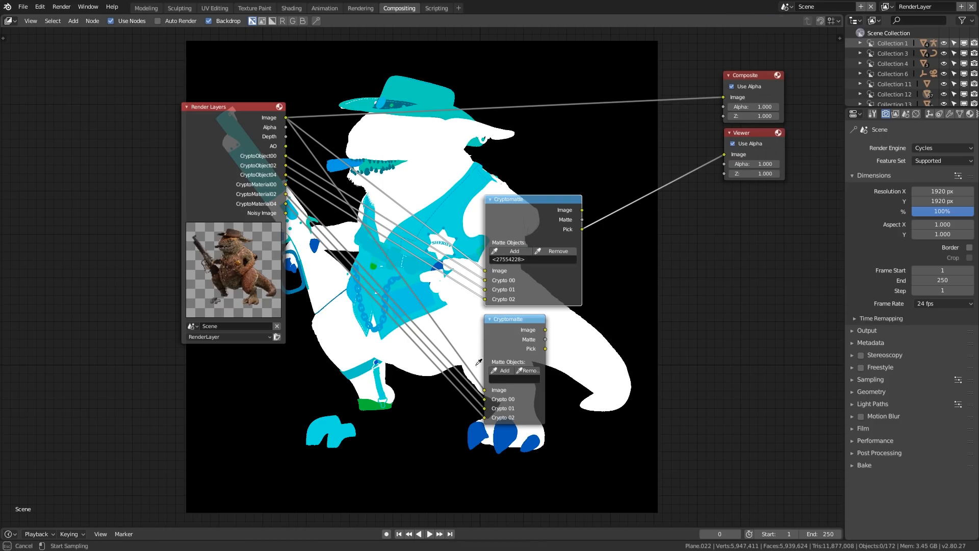
click(478, 436)
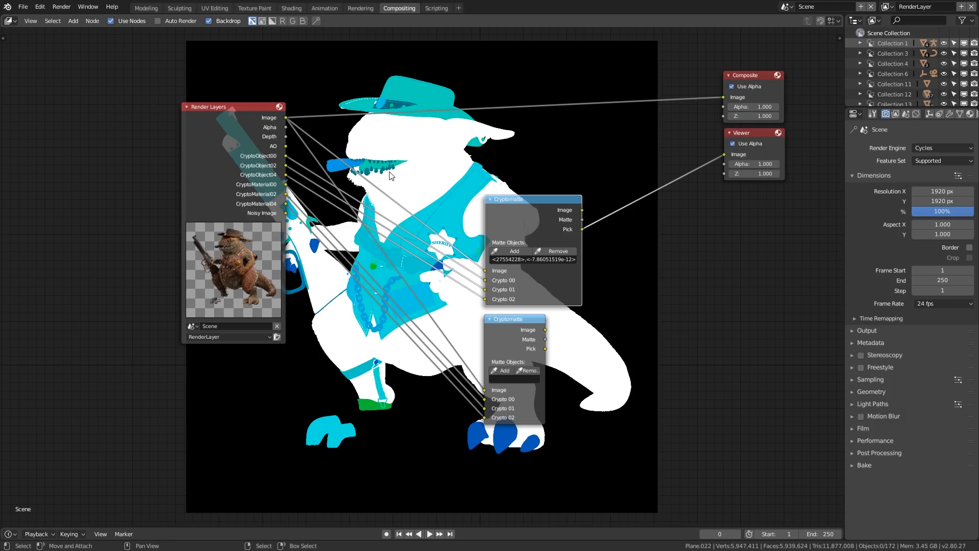
Step: Preview the object Cryptomatte node's Image output, followed by its Matte output, in the Viewer
ctrl+shift+click(517, 208)
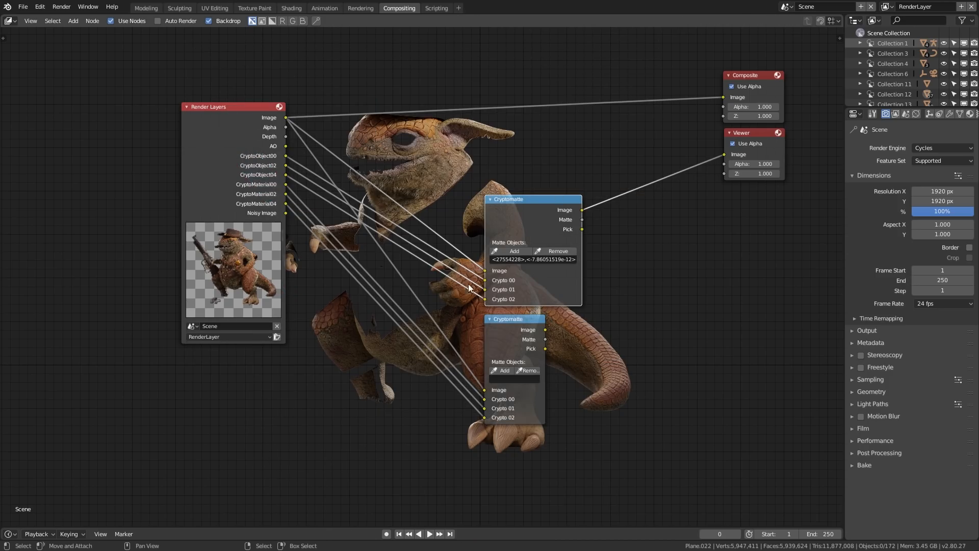
ctrl+shift+click(520, 213)
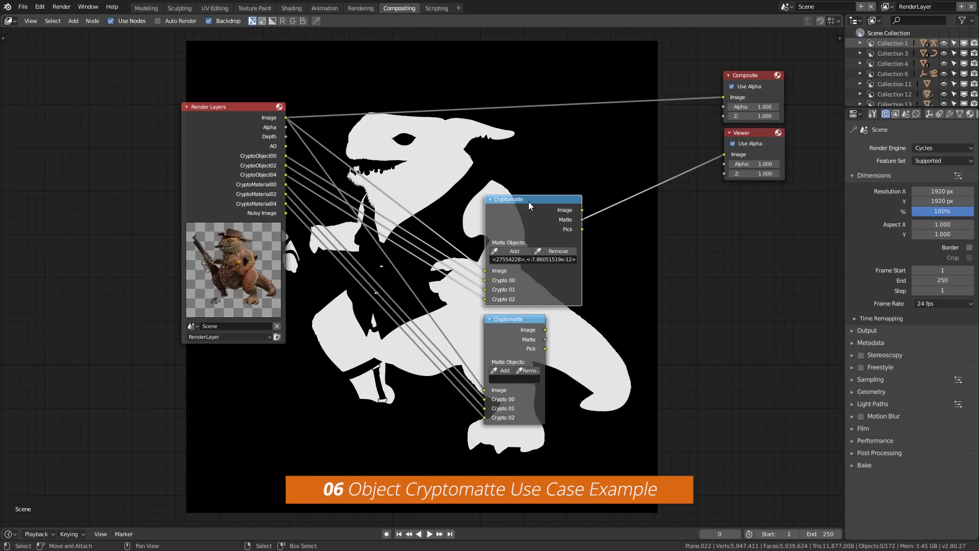
Step: Add a Mix node and a Hue Saturation Value node above the Cryptomatte nodes
middle_drag(559, 178, 531, 214)
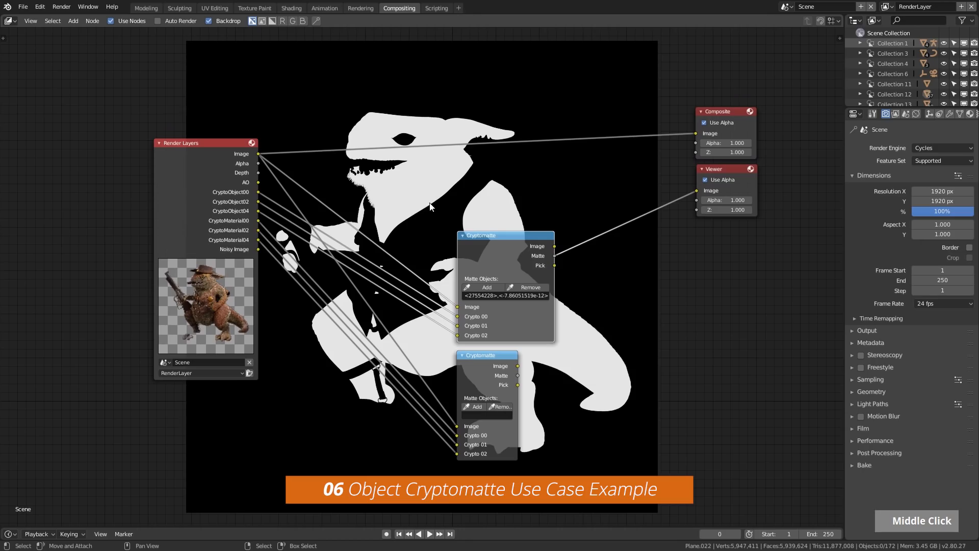
middle_drag(448, 187, 418, 228)
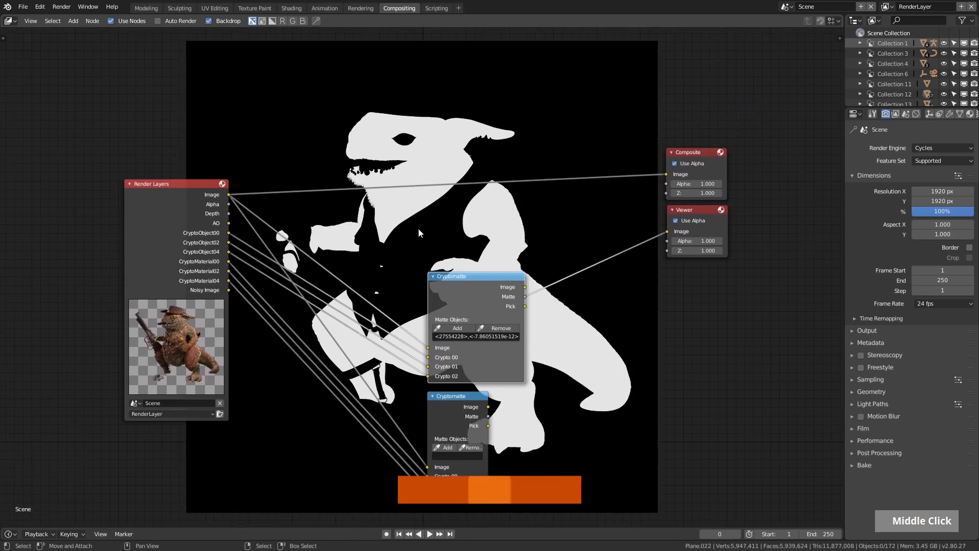
key(shift+a)
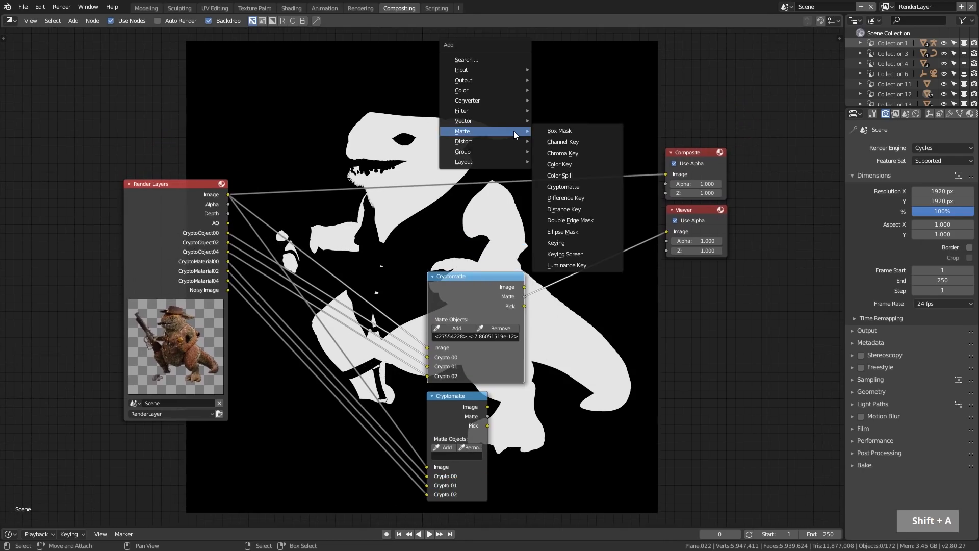
mouse_move(494, 90)
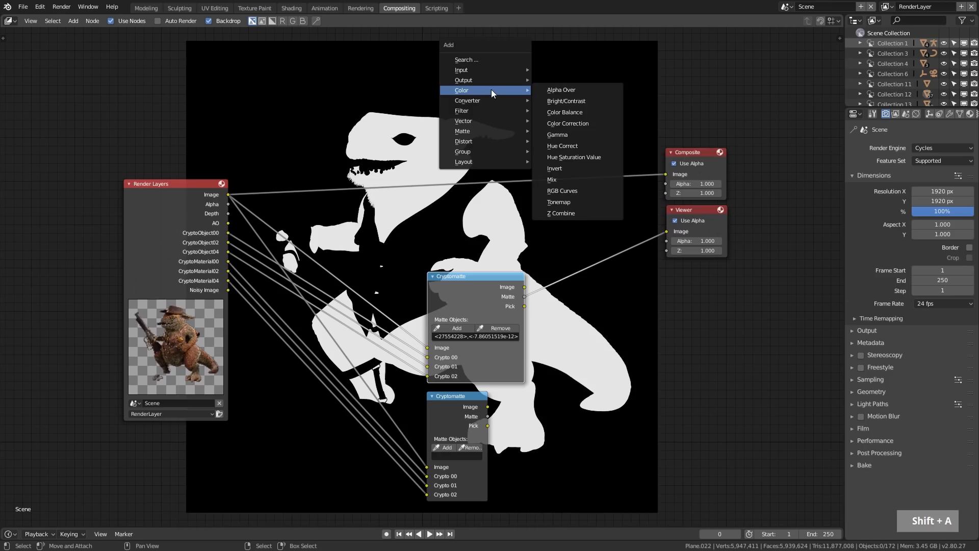
click(562, 180)
click(550, 67)
key(shift+a)
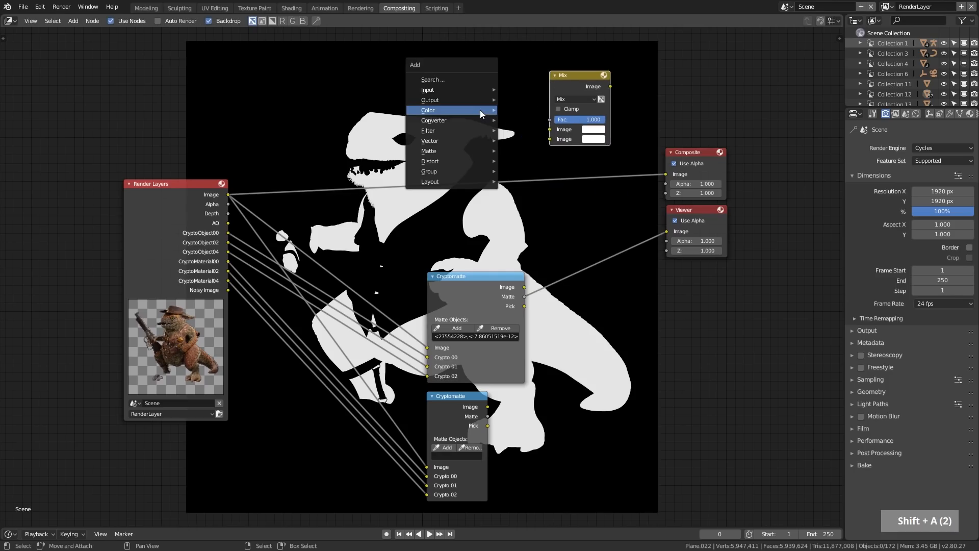
mouse_move(479, 109)
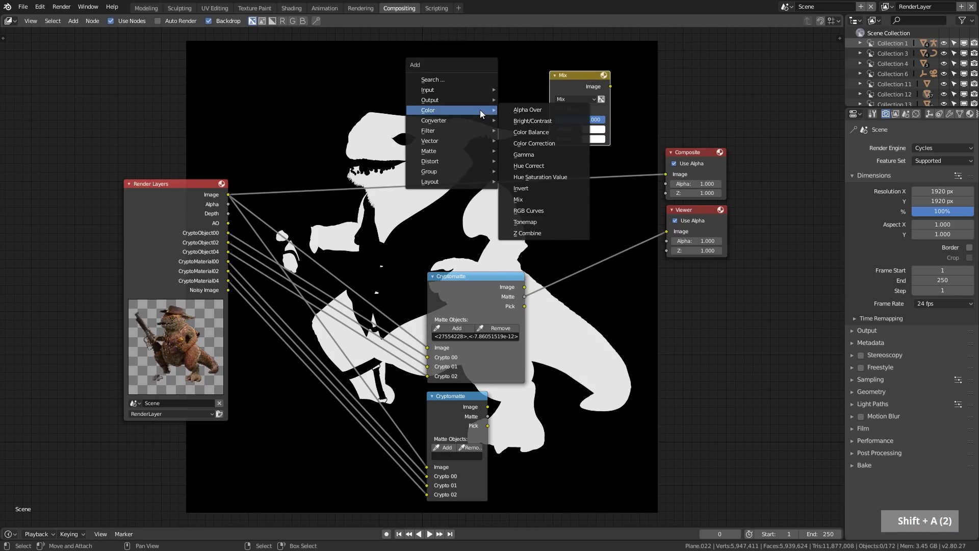
click(546, 176)
click(419, 73)
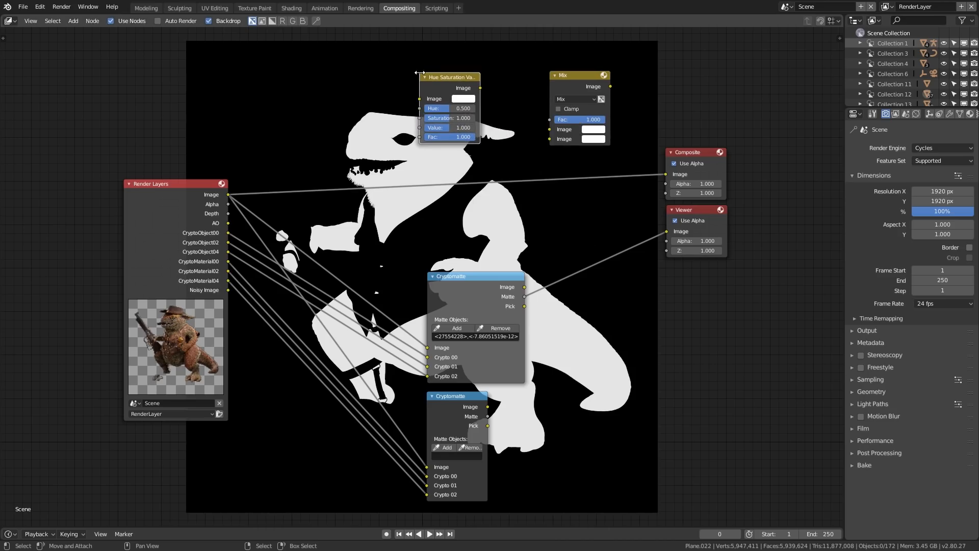
Step: Link the Render Layers Image output to the Hue Saturation Value node, preview that node in the Viewer and set its Hue to 0.673
drag(230, 195, 375, 97)
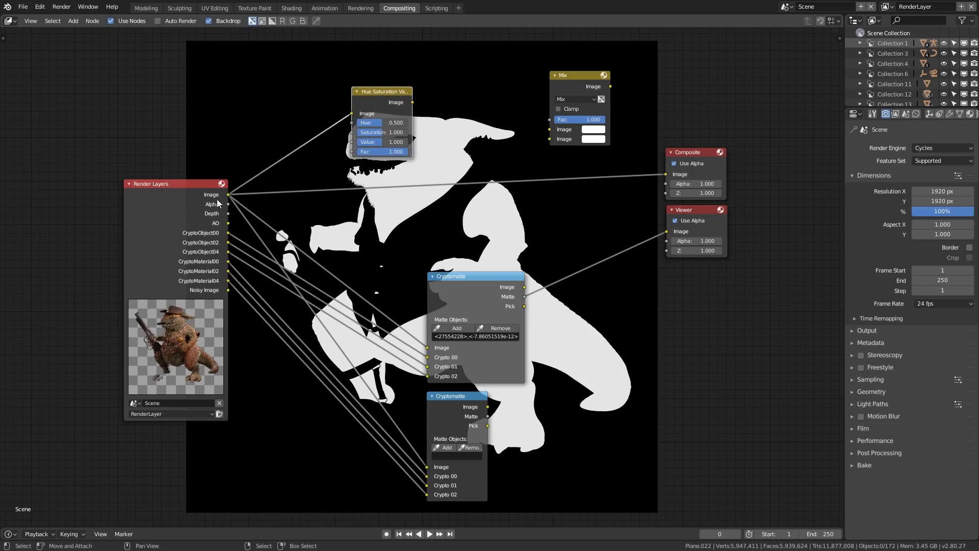
ctrl+shift+click(378, 93)
scroll(373, 123, up, 3)
drag(359, 44, 306, 58)
drag(309, 101, 321, 101)
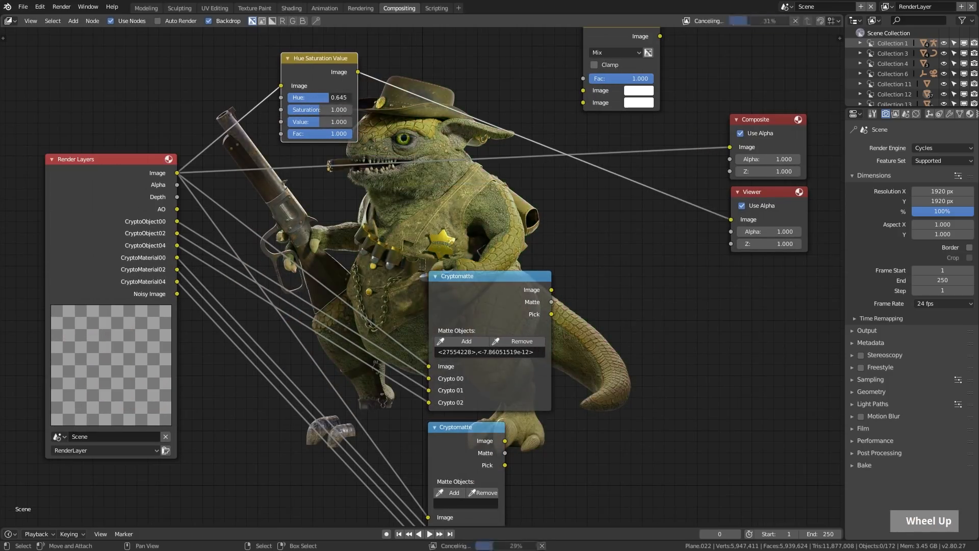
mouse_move(322, 101)
mouse_down()
mouse_move(309, 101)
mouse_move(333, 97)
mouse_up()
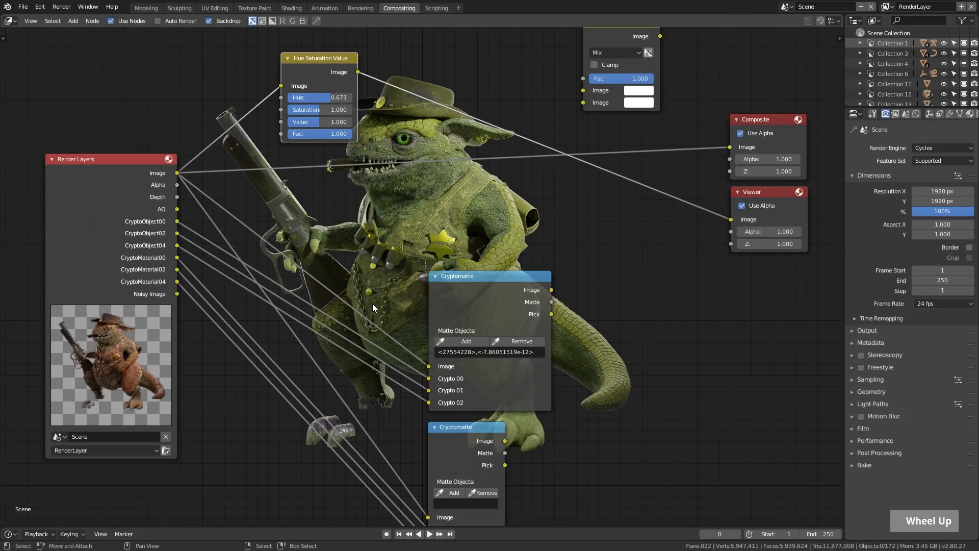
Step: Preview the object Cryptomatte node's Matte output in the Viewer
scroll(444, 145, down, 3)
middle_drag(541, 308, 513, 323)
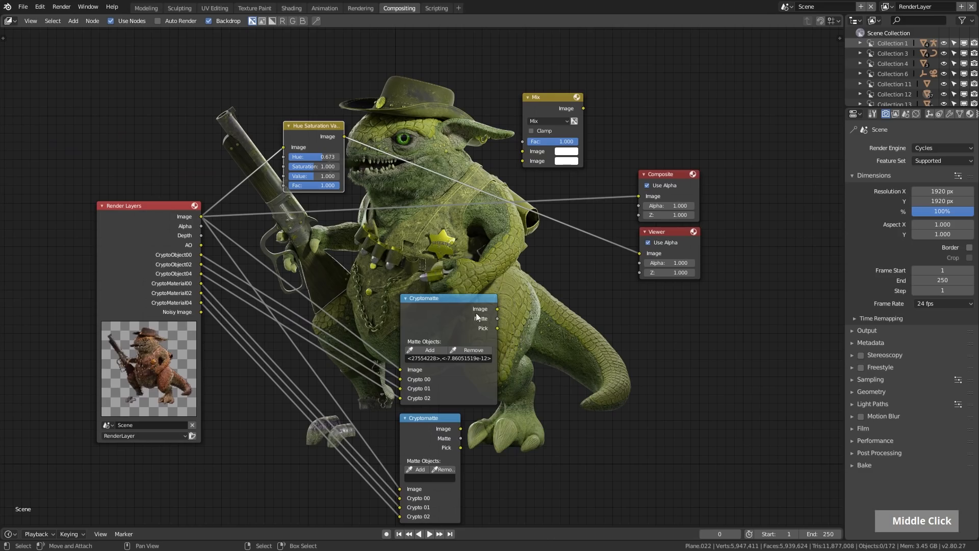
ctrl+shift+click(457, 298)
ctrl+shift+click(458, 298)
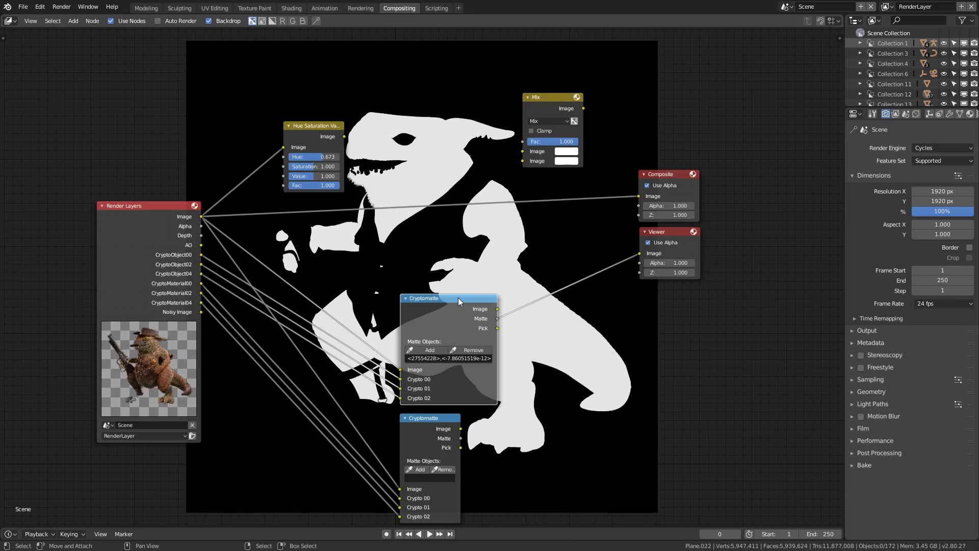
Step: Reposition the Mix node and link the object Cryptomatte node's Matte output to its Fac input
drag(542, 100, 532, 106)
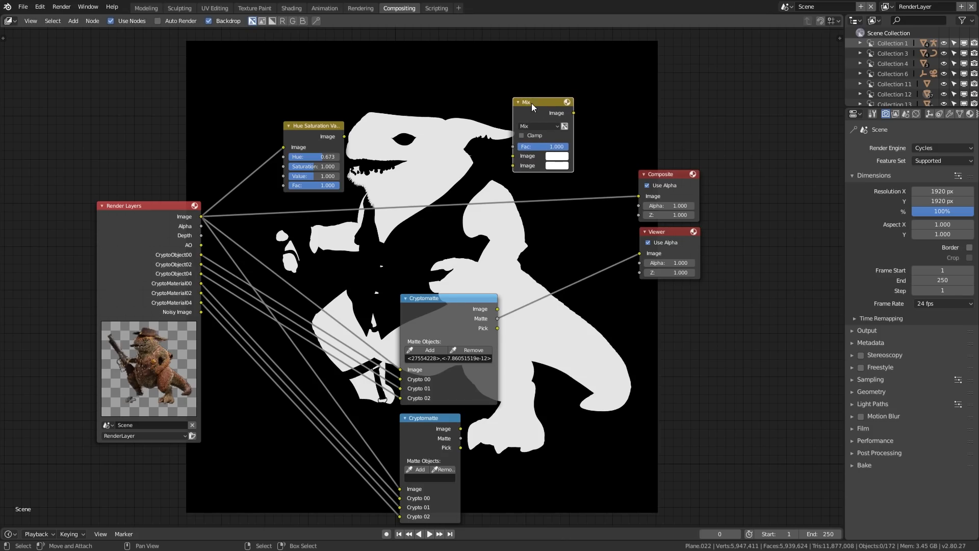
drag(497, 318, 515, 146)
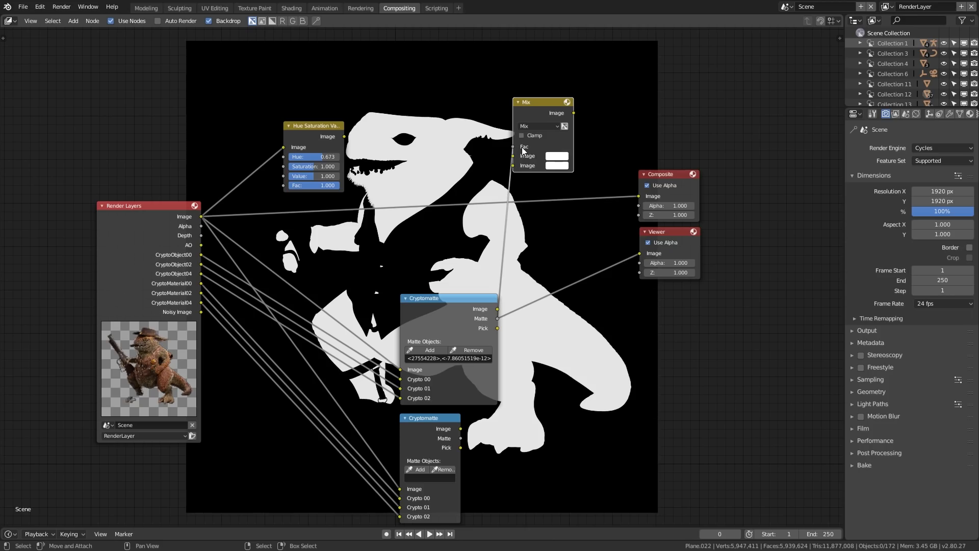
drag(534, 103, 556, 115)
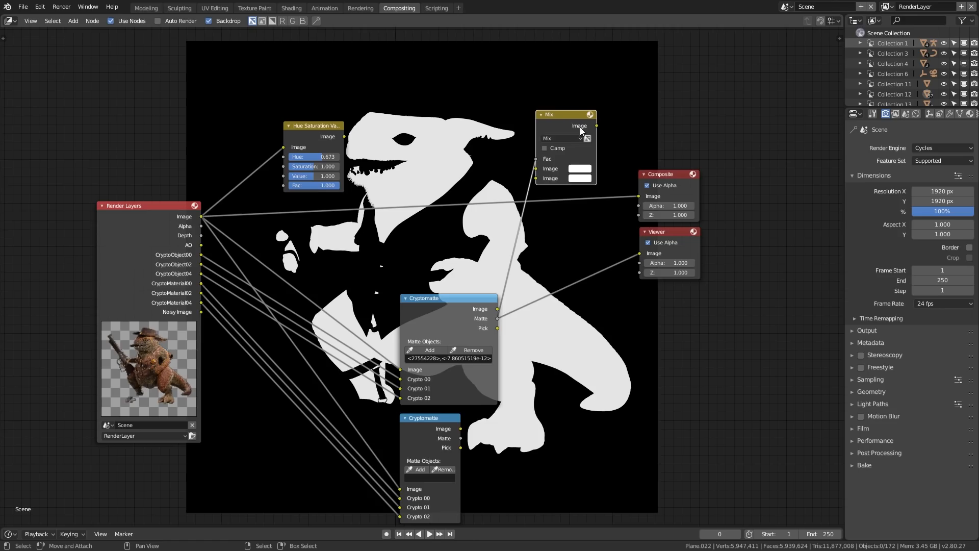
Step: Link Render Layers Image to the Mix node's first Image input and Hue Saturation Value to its second, and preview the mix
scroll(570, 161, up, 1)
middle_drag(571, 160, 585, 156)
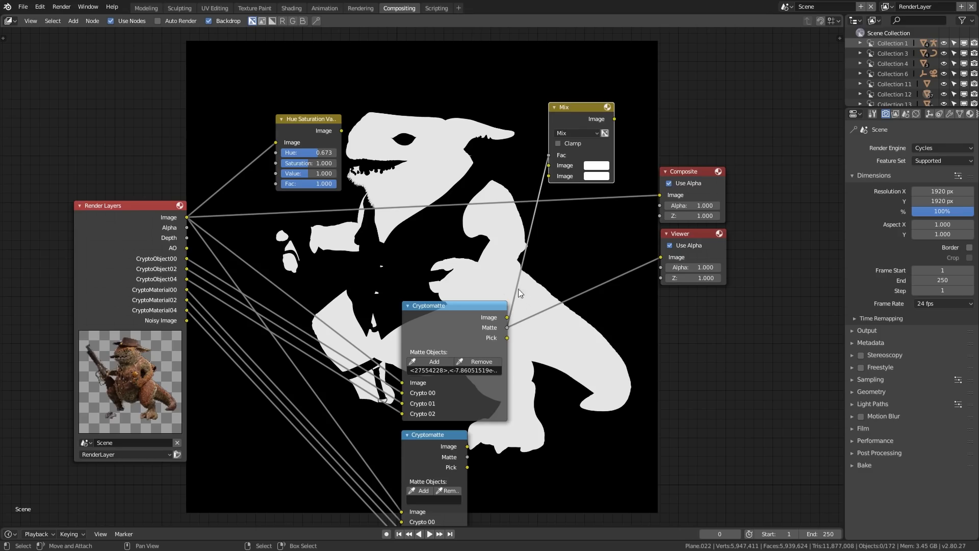
drag(301, 119, 548, 176)
drag(187, 217, 546, 165)
mouse_move(571, 111)
mouse_down()
mouse_move(538, 119)
mouse_move(555, 122)
mouse_up()
ctrl+shift+click(556, 125)
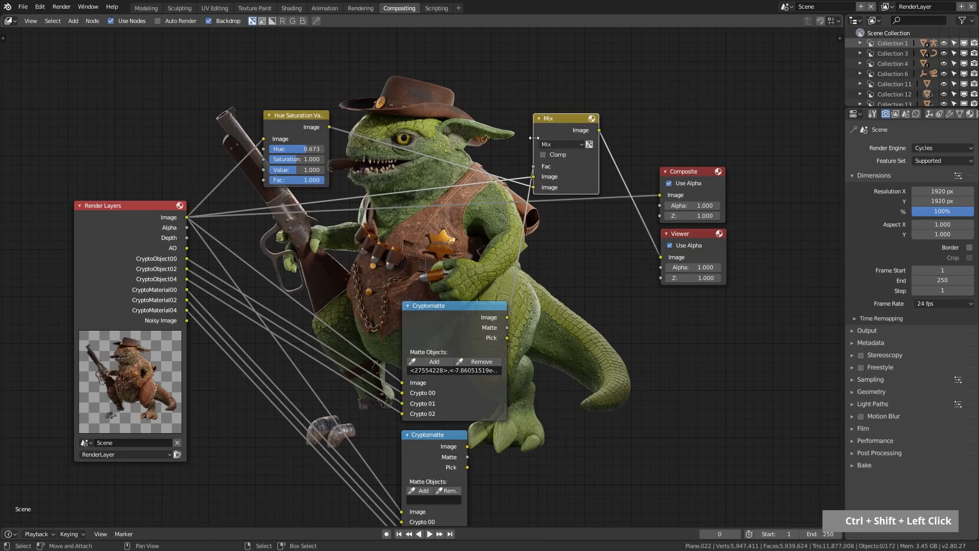
Step: Reposition the object Cryptomatte node and set the Hue Saturation Value node's Hue to 0.445
middle_drag(464, 315, 479, 314)
drag(478, 314, 436, 290)
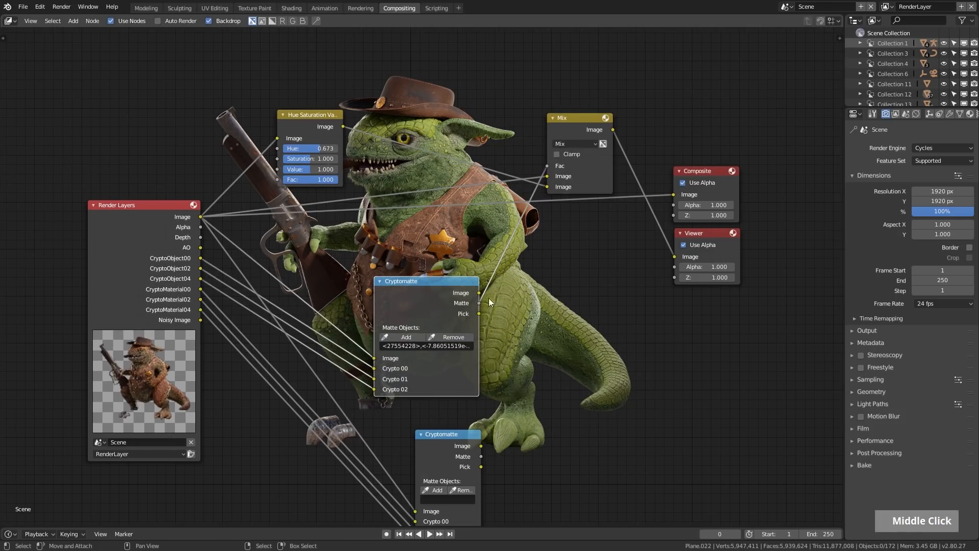
scroll(329, 145, up, 2)
mouse_move(272, 86)
mouse_down()
mouse_move(244, 87)
mouse_move(264, 87)
mouse_move(252, 87)
mouse_up()
scroll(464, 227, down, 2)
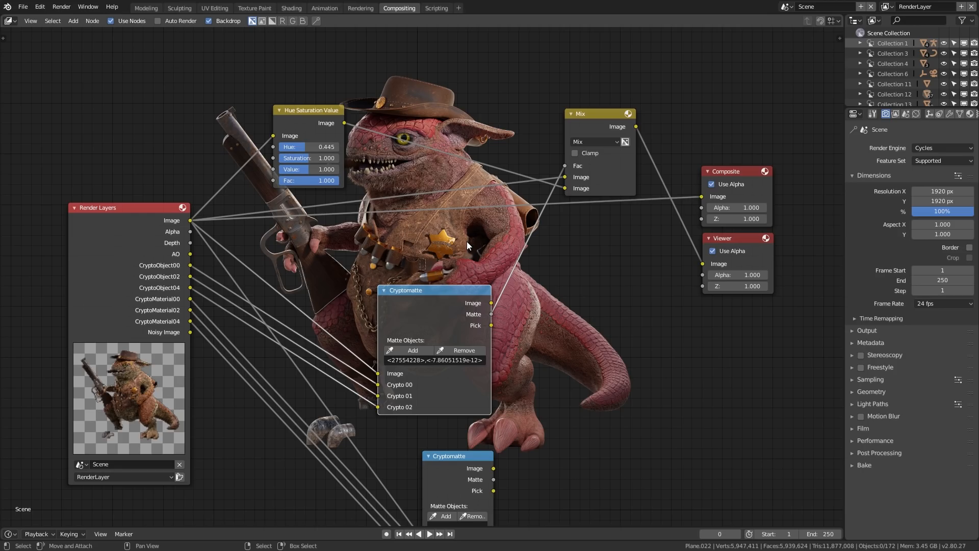
Step: Rearrange the two Cryptomatte nodes so the material one sits closely beneath the object one
drag(424, 301, 318, 251)
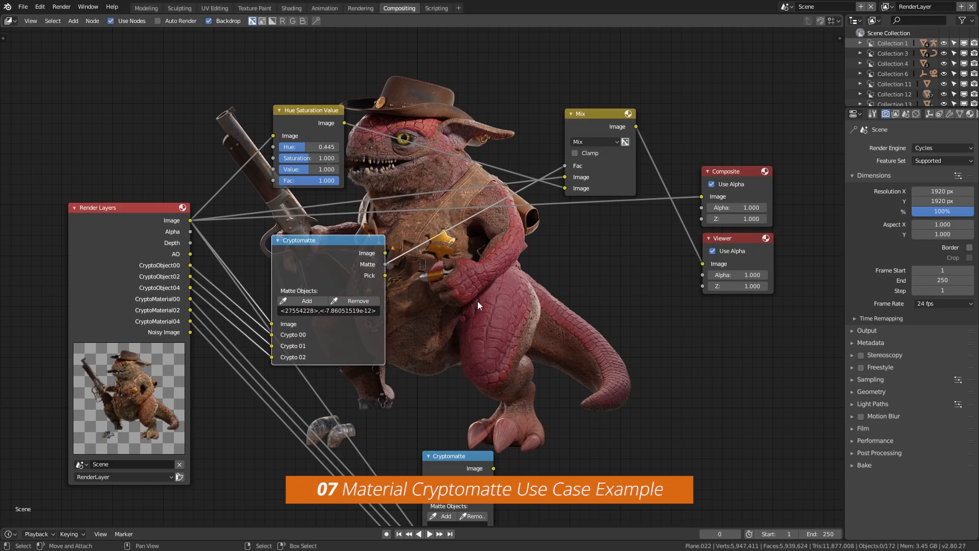
key(ctrl+z)
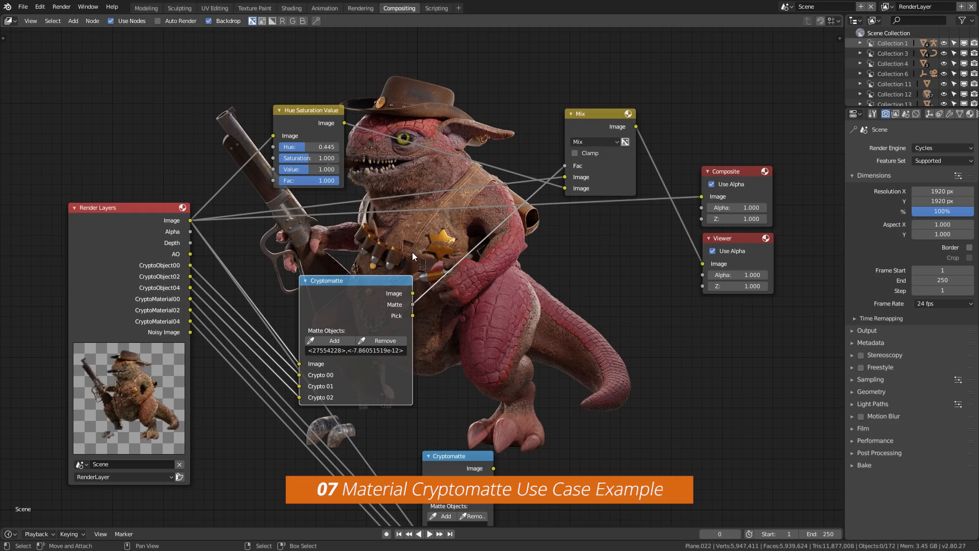
drag(372, 282, 456, 231)
drag(442, 457, 414, 377)
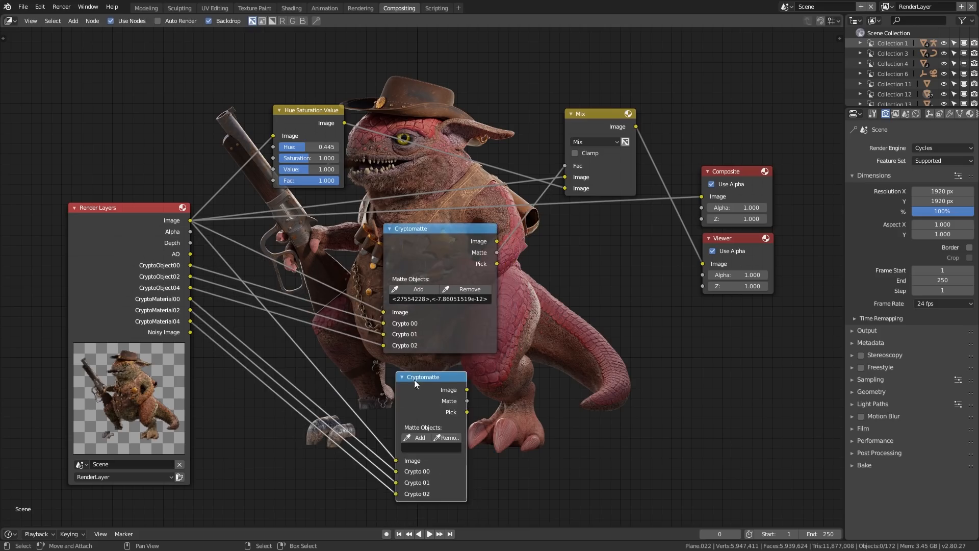
Step: Using the material Cryptomatte node's Pick preview, add the sheriff star's metal to its matte objects, and preview its Image and Matte outputs
middle_drag(568, 439, 546, 403)
middle_drag(495, 337, 359, 322)
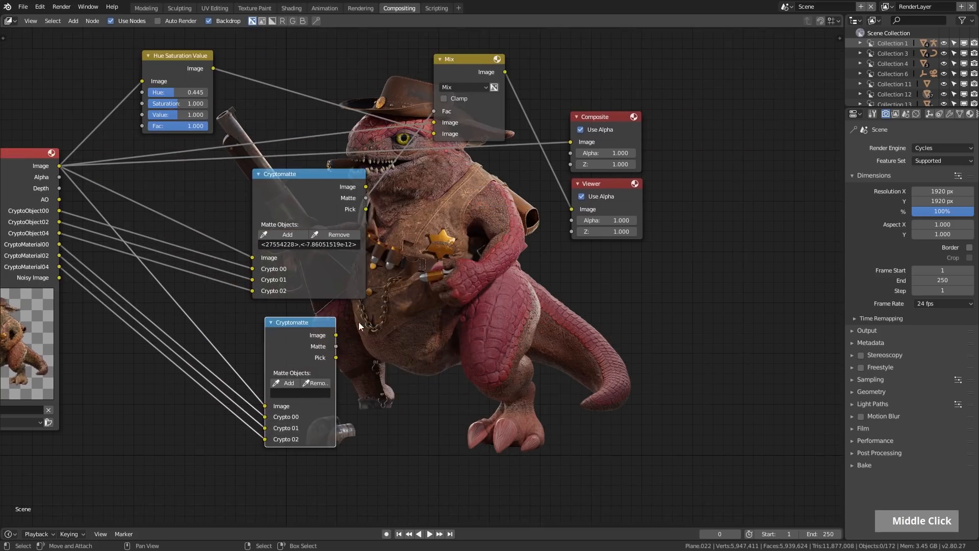
ctrl+shift+click(289, 333)
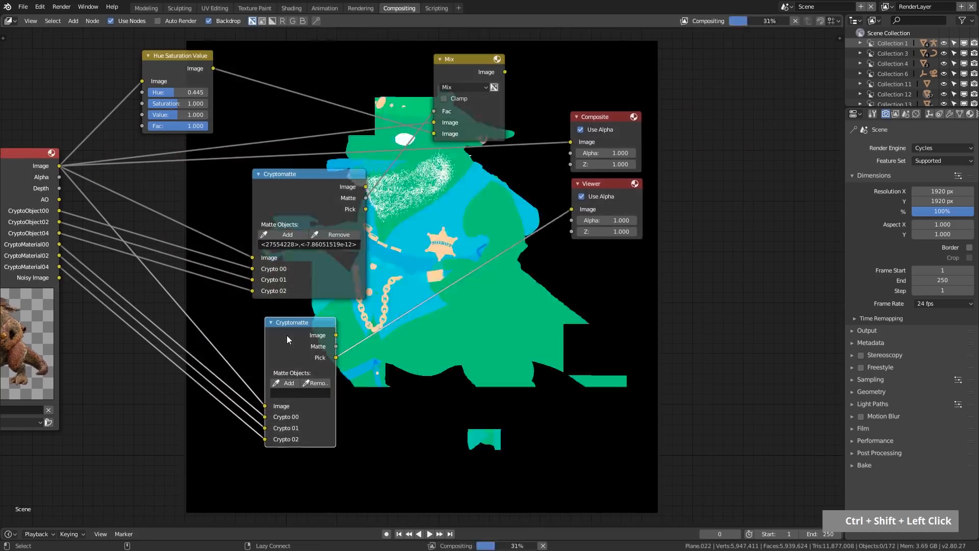
middle_drag(396, 308, 360, 302)
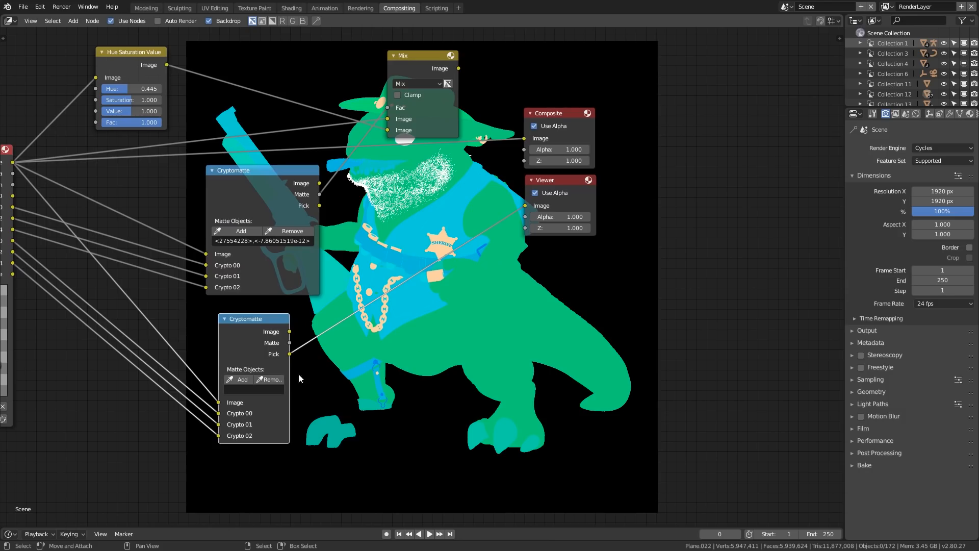
click(240, 382)
click(434, 265)
ctrl+shift+click(243, 336)
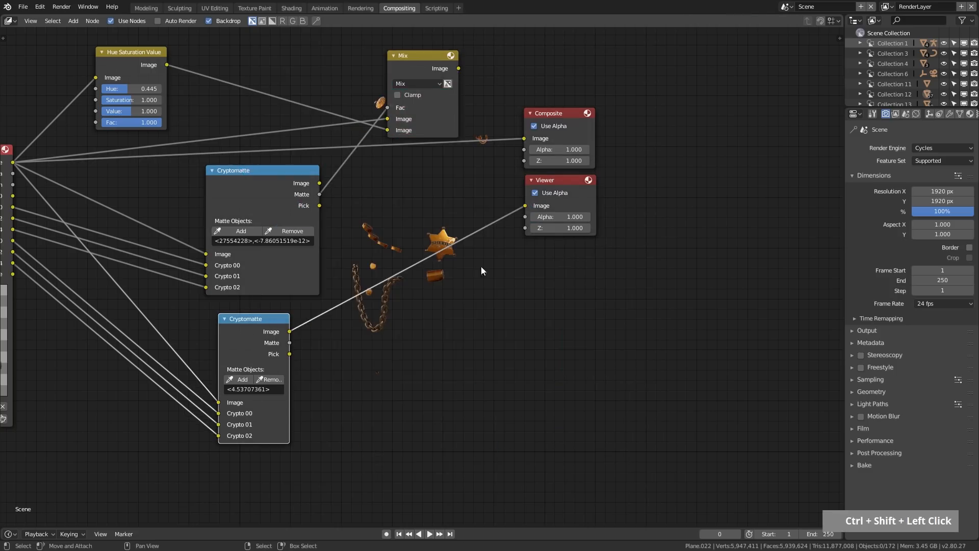
ctrl+shift+click(252, 328)
Step: Move the Viewer and Composite nodes farther from the Mix node to make room for more nodes
middle_drag(522, 196, 425, 246)
scroll(425, 245, down, 4)
drag(476, 185, 724, 181)
drag(449, 233, 709, 243)
Step: Duplicate the Mix node and link the material Cryptomatte node's Matte output to the copy's Fac input
click(337, 143)
key(shift+d)
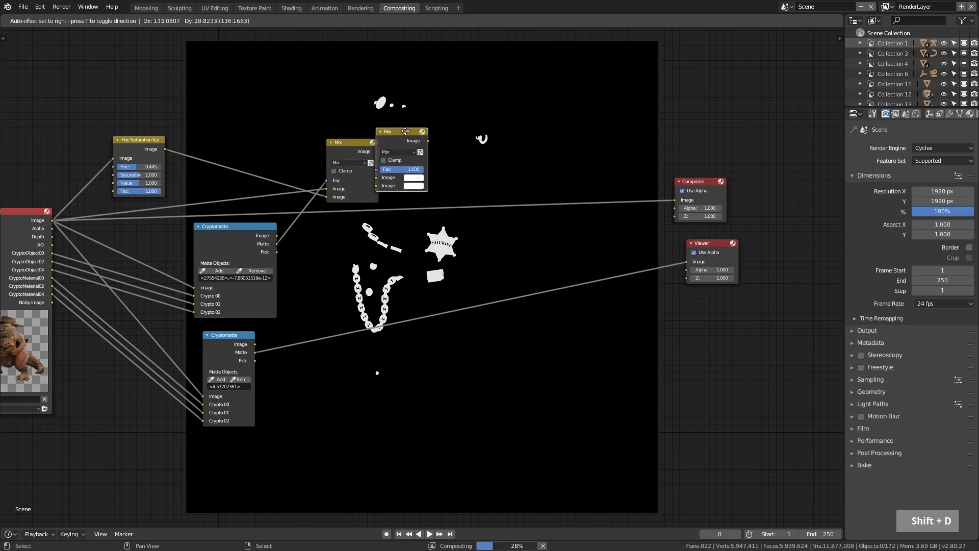
click(477, 135)
drag(255, 352, 466, 173)
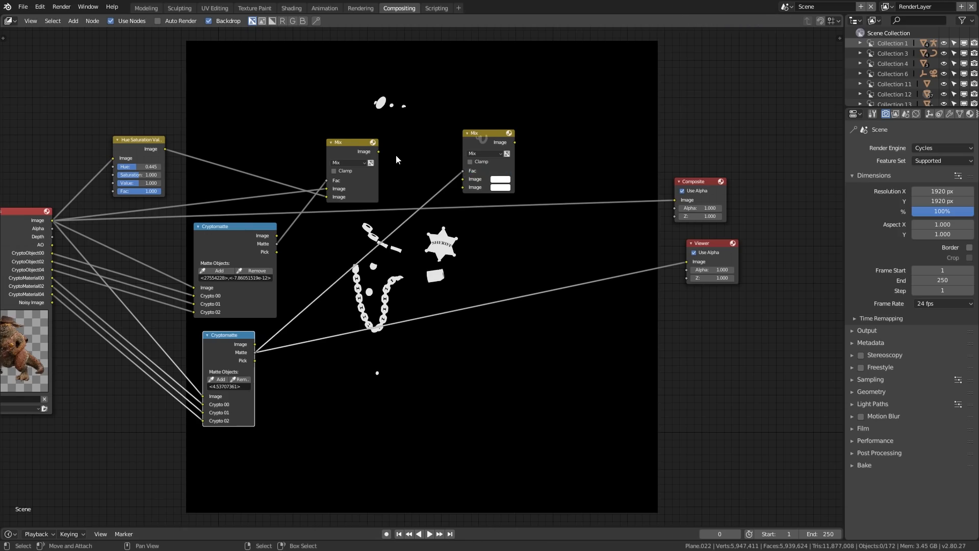
Step: Preview the first Mix node, link its output to the second Mix node's first Image input, and spread the two nodes apart
scroll(396, 154, up, 1)
ctrl+shift+click(332, 109)
drag(366, 118, 474, 154)
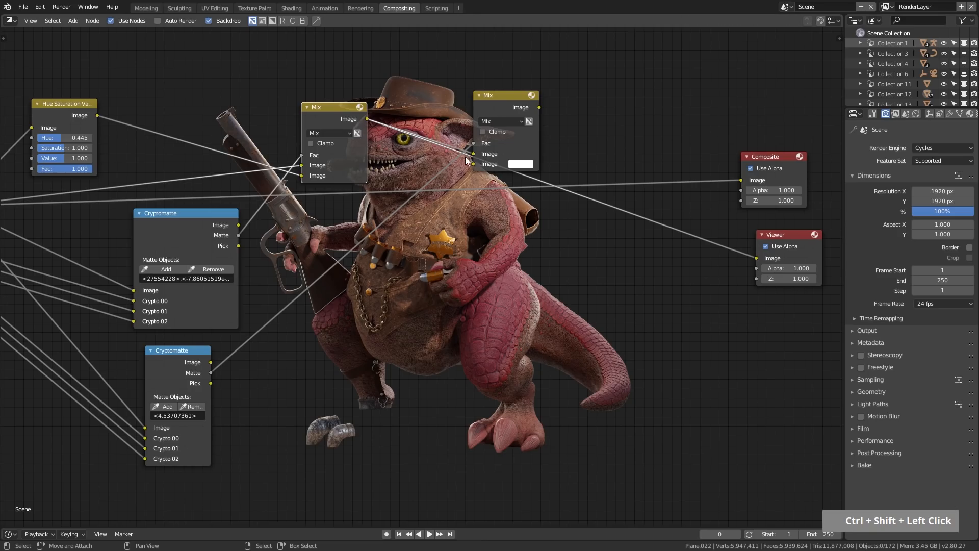
drag(508, 95, 594, 32)
drag(323, 113, 283, 70)
Step: Duplicate the Hue Saturation Value node and link it between the first Mix node's output and the second Mix node's second Image input
click(45, 108)
key(shift+d)
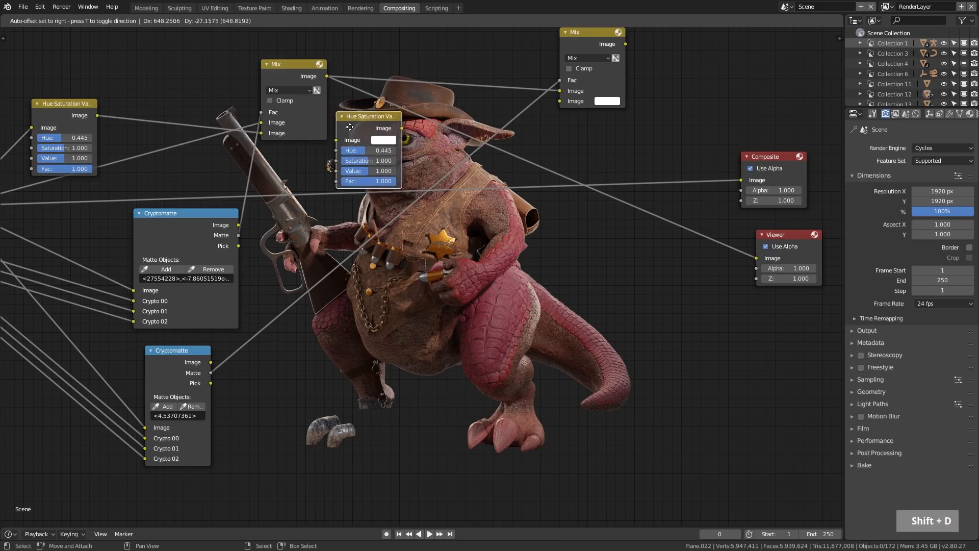
click(446, 240)
drag(326, 76, 422, 257)
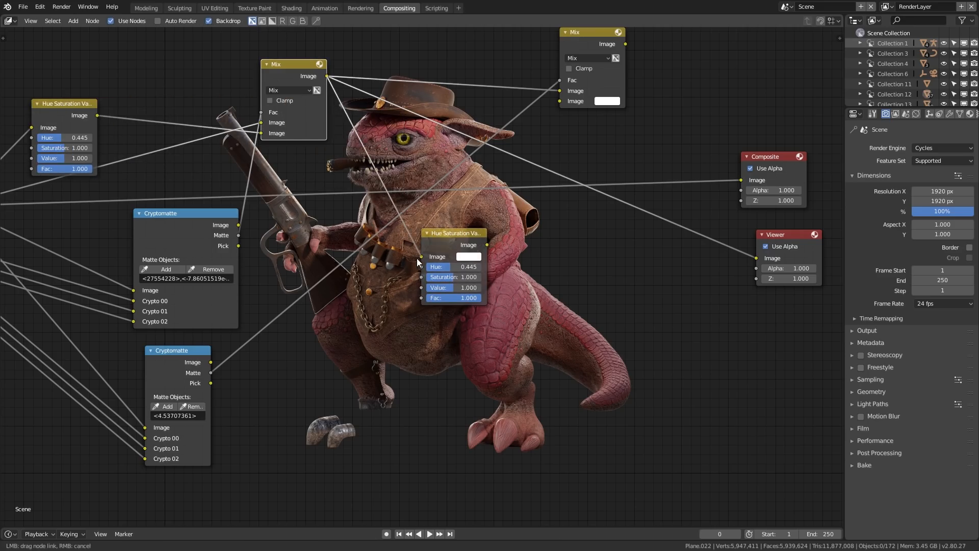
drag(487, 245, 560, 101)
Step: Preview the second Mix node in the Viewer and set the duplicated Hue Saturation Value node's Hue to 0.5
middle_drag(589, 31, 575, 68)
scroll(423, 278, up, 1)
key(Return)
text(0.5)
key(Return)
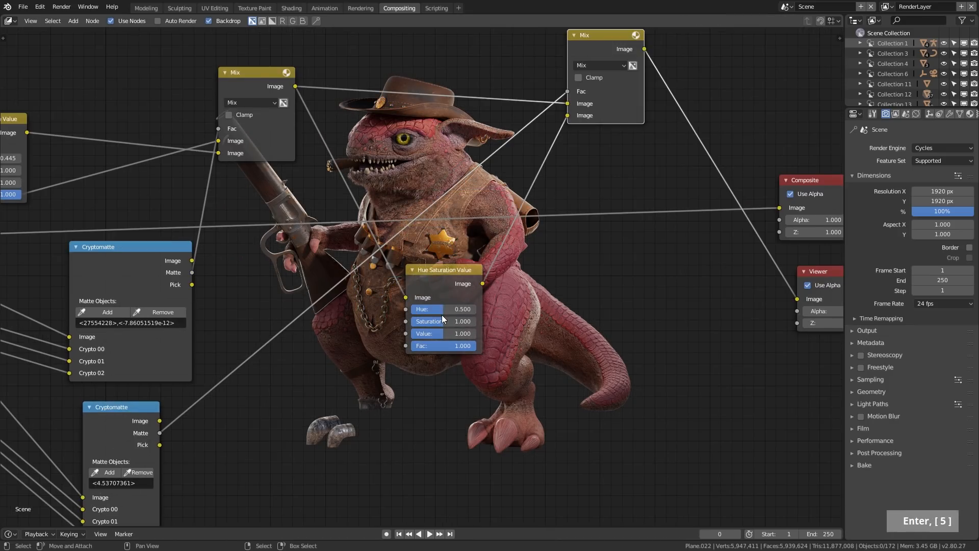
Step: Set the second Hue Saturation Value node's Saturation to 0 and Value to 1.473, and place the second Mix node beside it
drag(445, 323, 387, 323)
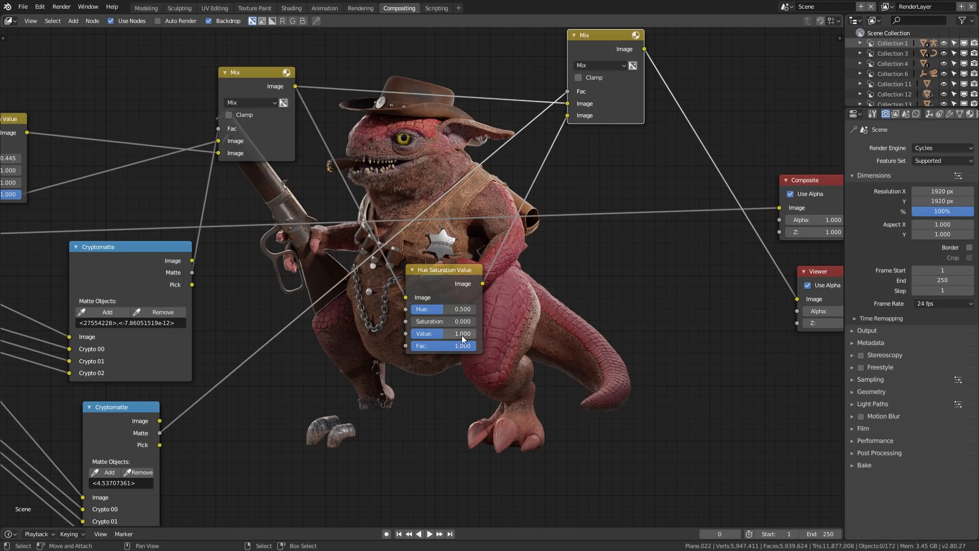
drag(433, 334, 423, 334)
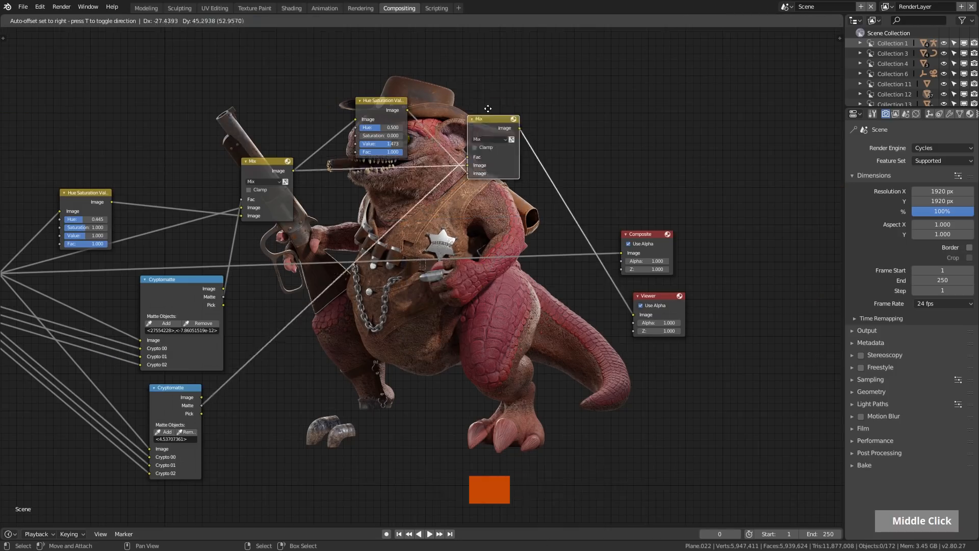
click(456, 90)
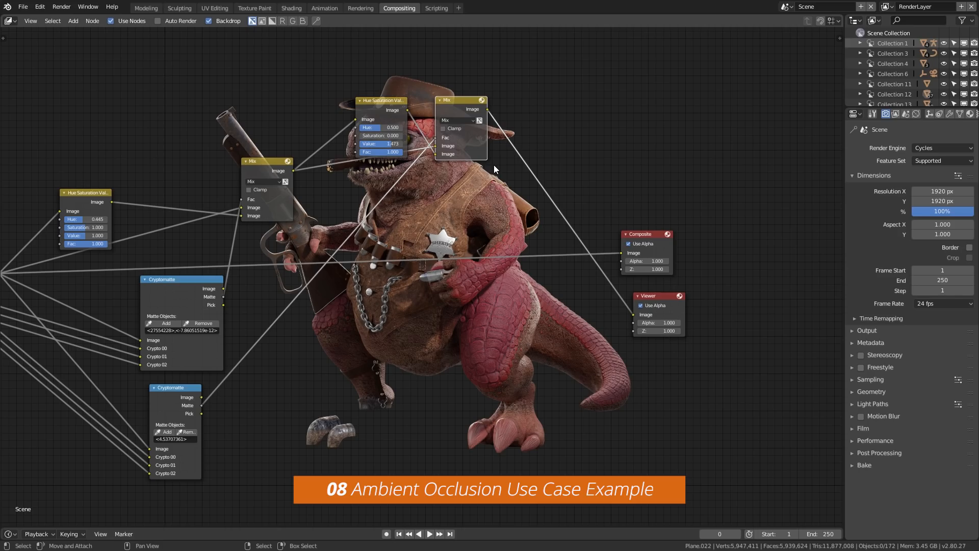
Step: Move the Composite and Viewer nodes out of the way, then duplicate the second Mix node and place the copy beside it
drag(645, 236, 687, 412)
drag(658, 299, 721, 133)
click(466, 112)
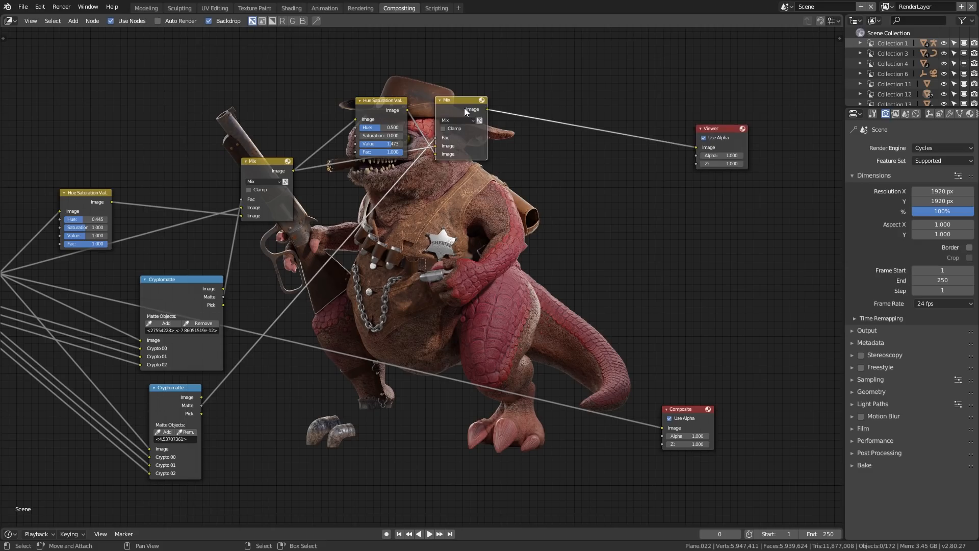
key(shift+d)
click(567, 158)
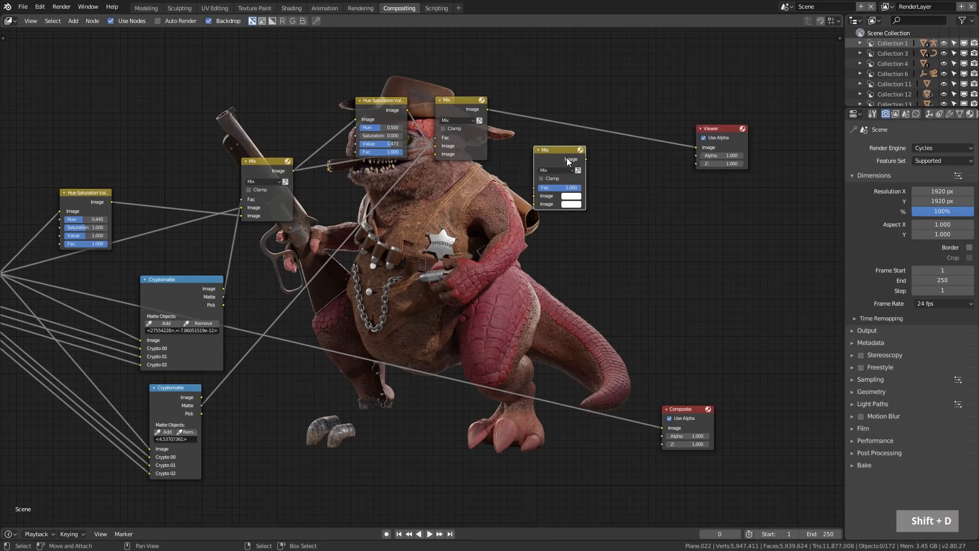
Step: Check the skin Cryptomatte in the Viewer, link its Matte output to the third Mix node's Fac, and preview the second Mix node again
middle_drag(181, 292, 279, 265)
ctrl+shift+click(278, 265)
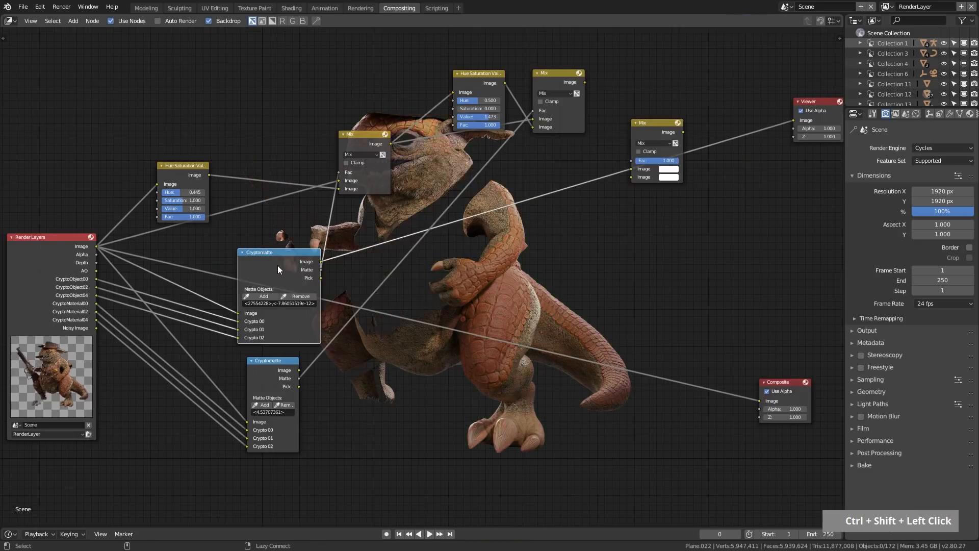
ctrl+shift+click(277, 266)
drag(321, 270, 634, 161)
ctrl+shift+click(581, 82)
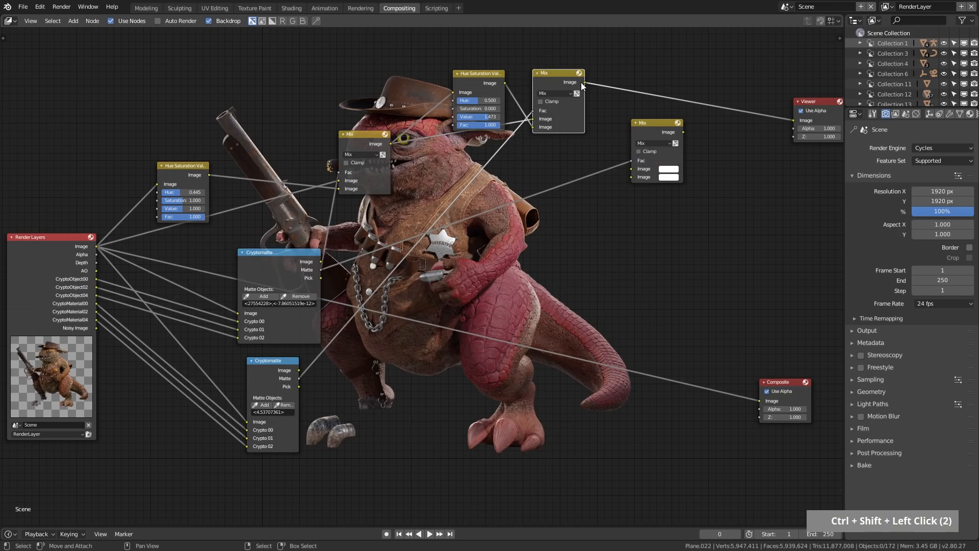
Step: Link the second Mix node's output and the AO pass to the third Mix node's first and second Image inputs, and preview it
drag(585, 82, 630, 170)
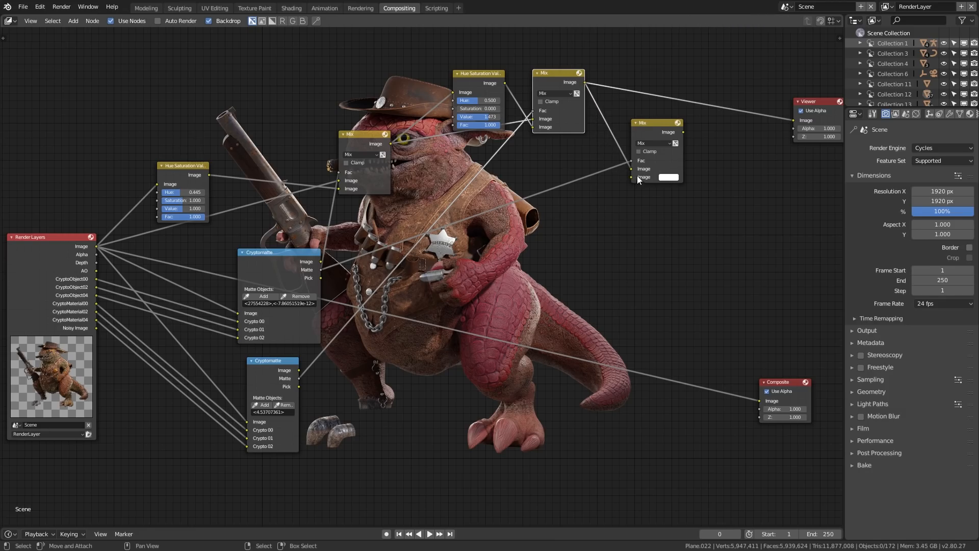
drag(96, 271, 628, 178)
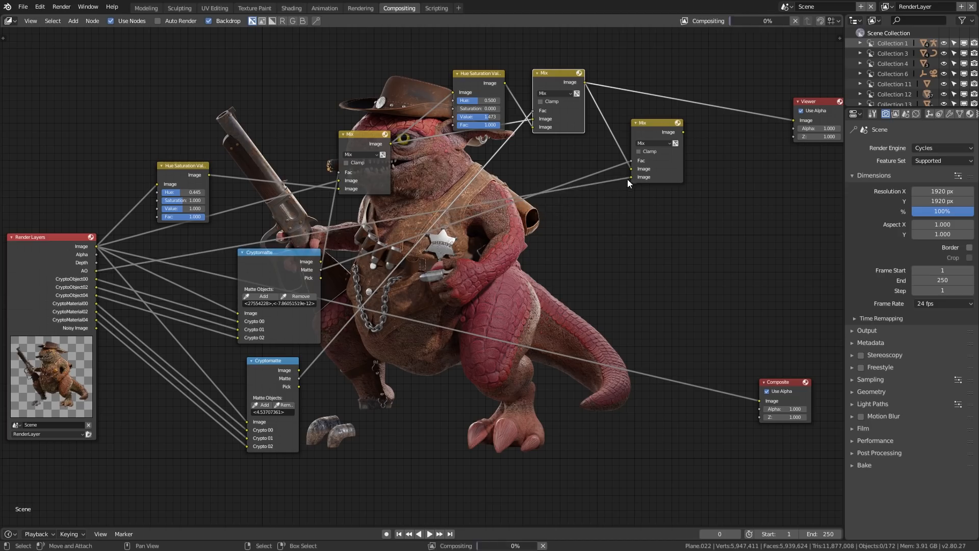
middle_drag(670, 215, 636, 224)
ctrl+shift+click(612, 169)
middle_drag(538, 203, 372, 292)
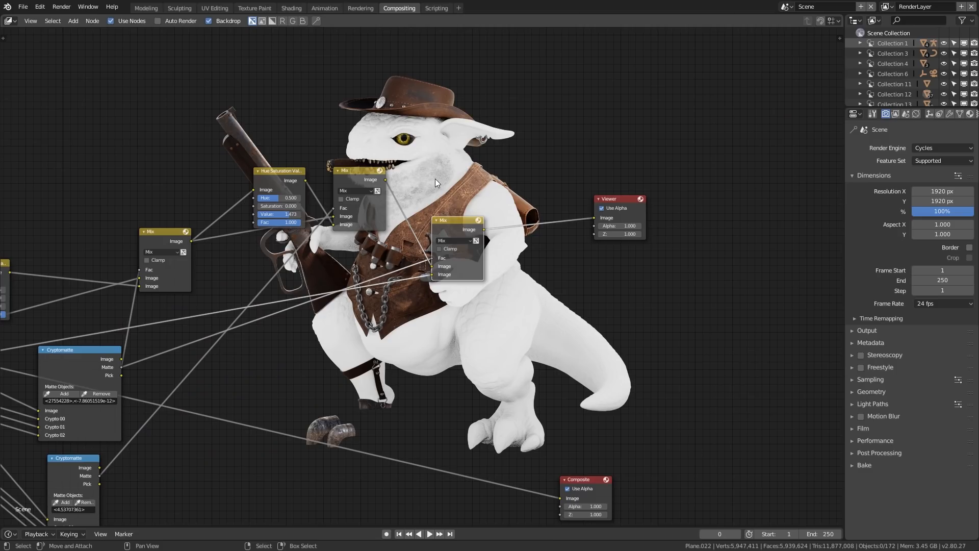
Step: Set the third Mix node's blend type to Multiply and move the node farther away from the second Mix node
scroll(437, 163, up, 2)
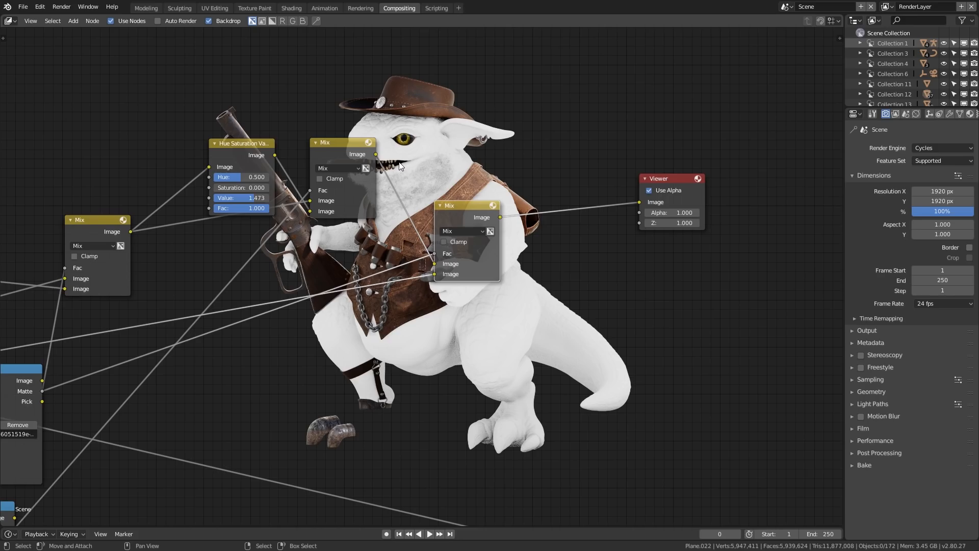
scroll(443, 170, up, 1)
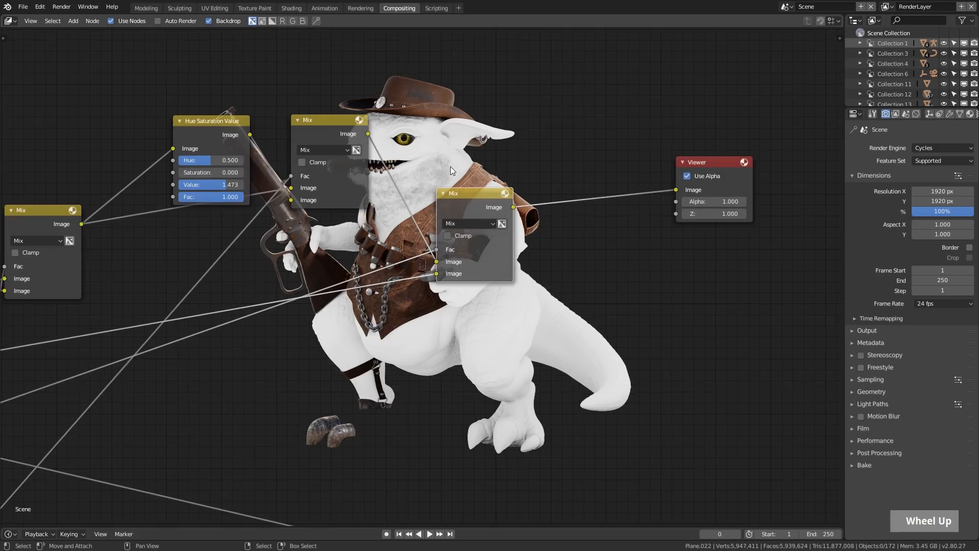
middle_drag(449, 203, 433, 209)
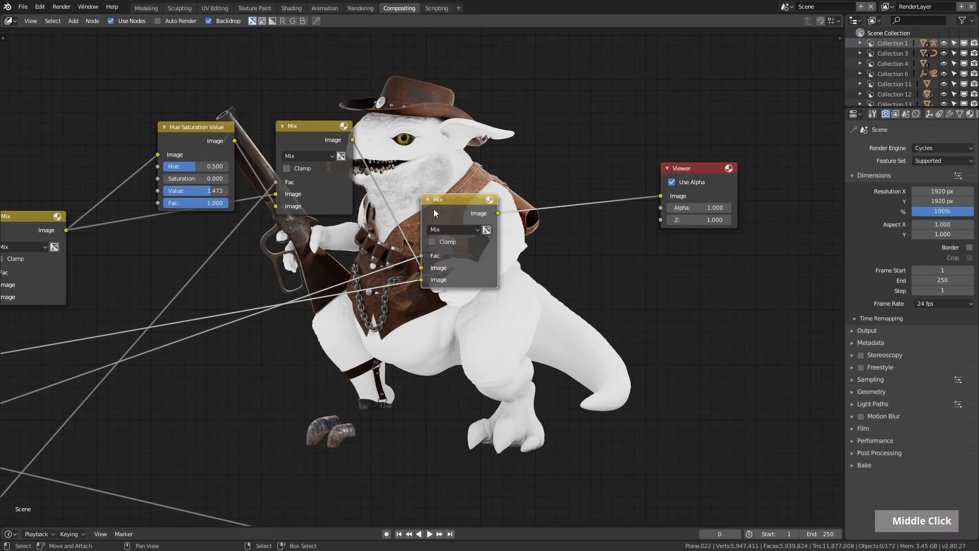
click(453, 230)
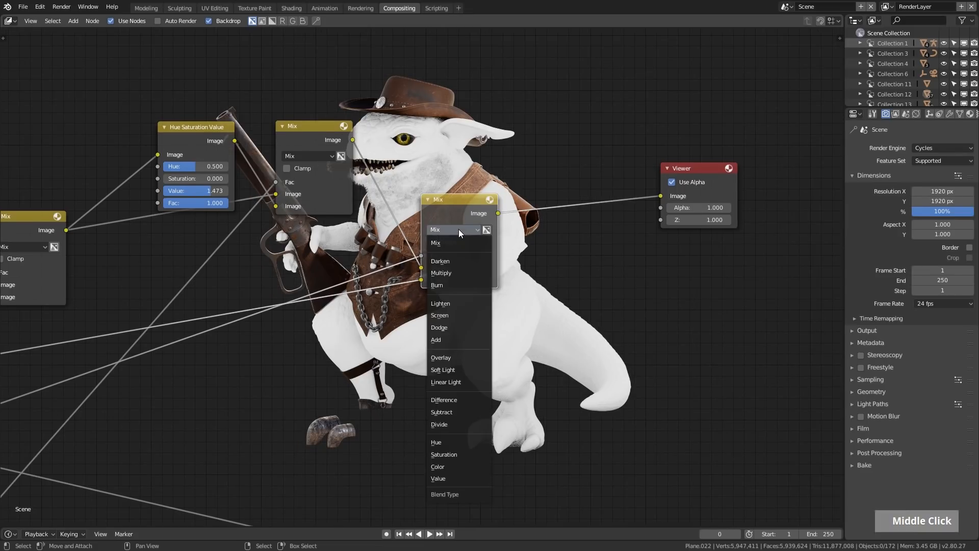
click(454, 273)
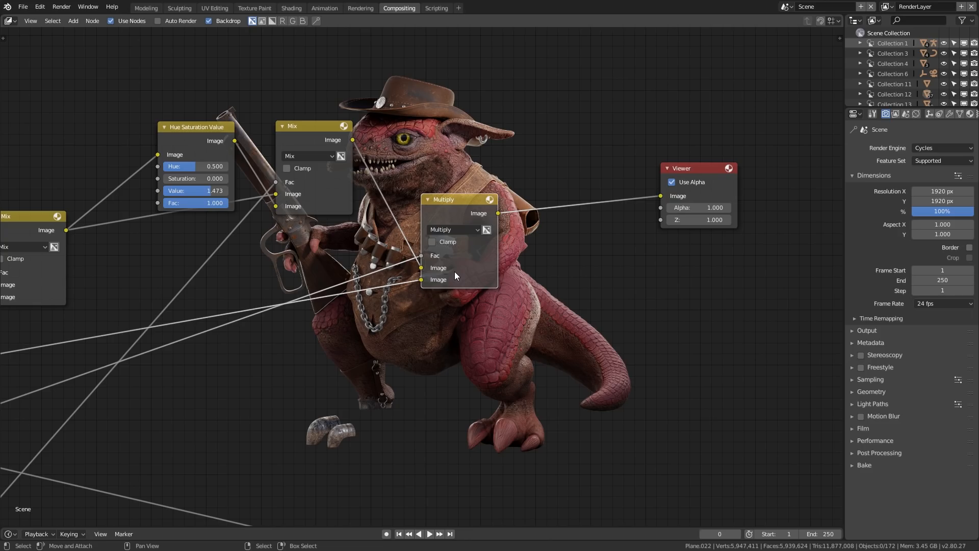
drag(445, 280, 517, 322)
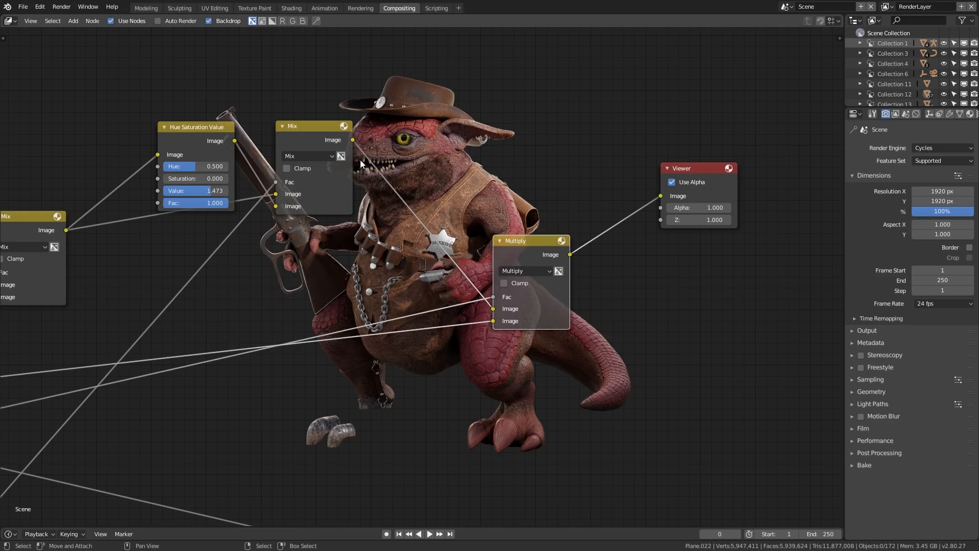
Step: Add a ColorRamp node and insert it into the link between the AO pass and the Multiply node's second Image input
scroll(445, 198, down, 2)
middle_drag(469, 258, 609, 232)
scroll(577, 273, down, 2)
key(shift+a)
mouse_move(576, 291)
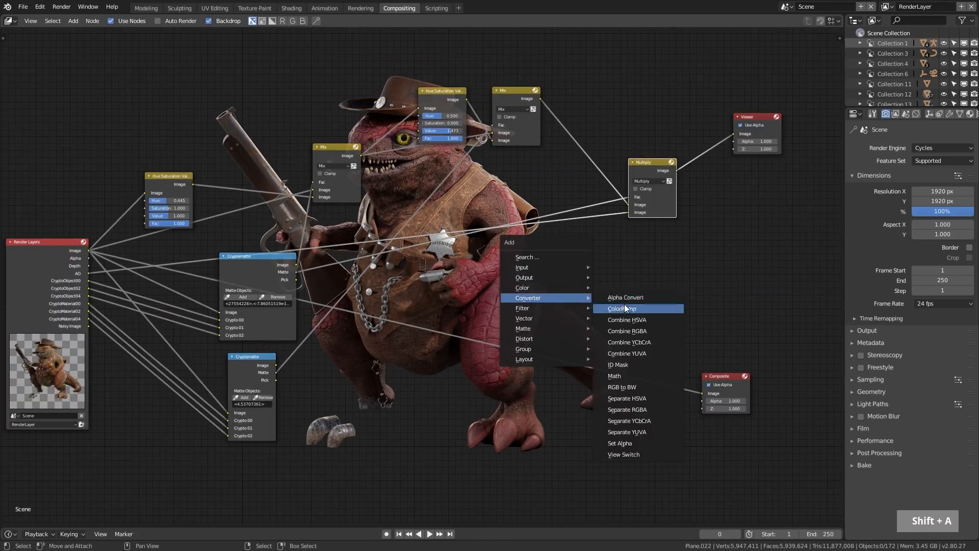
click(624, 304)
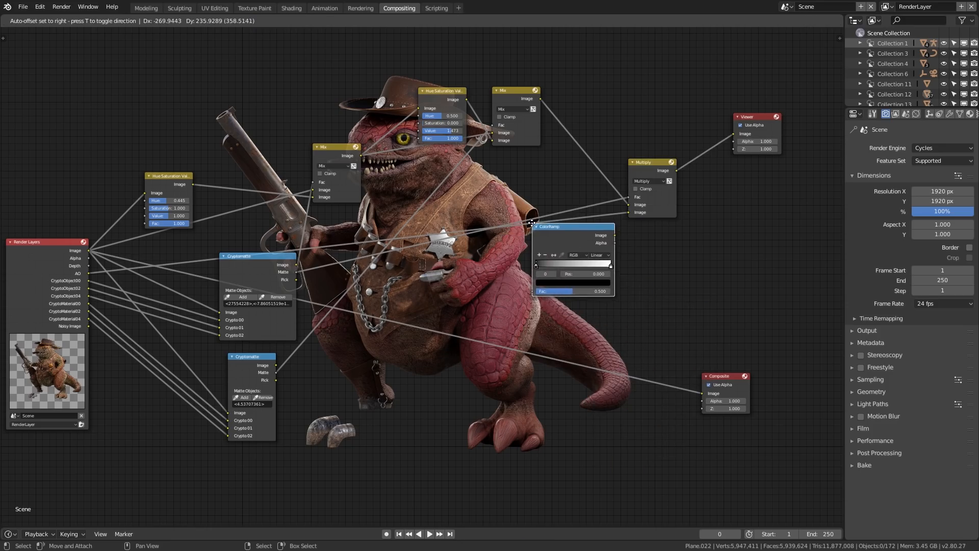
click(519, 223)
middle_drag(587, 244, 469, 261)
scroll(501, 243, up, 2)
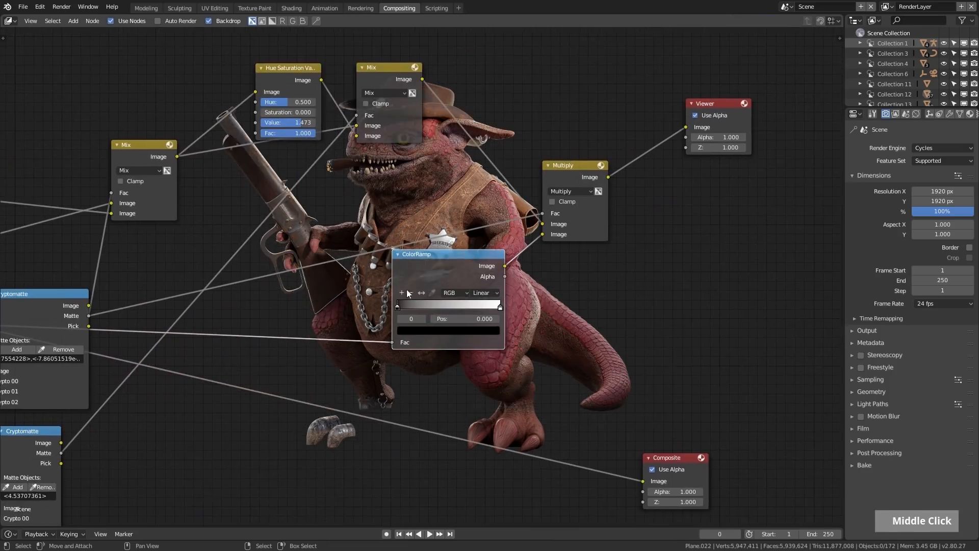
Step: Move the ColorRamp's black stop to position 0.168 and pull its white stop in toward the middle to strengthen the AO contrast
scroll(405, 296, up, 1)
drag(393, 311, 412, 308)
scroll(384, 309, down, 4)
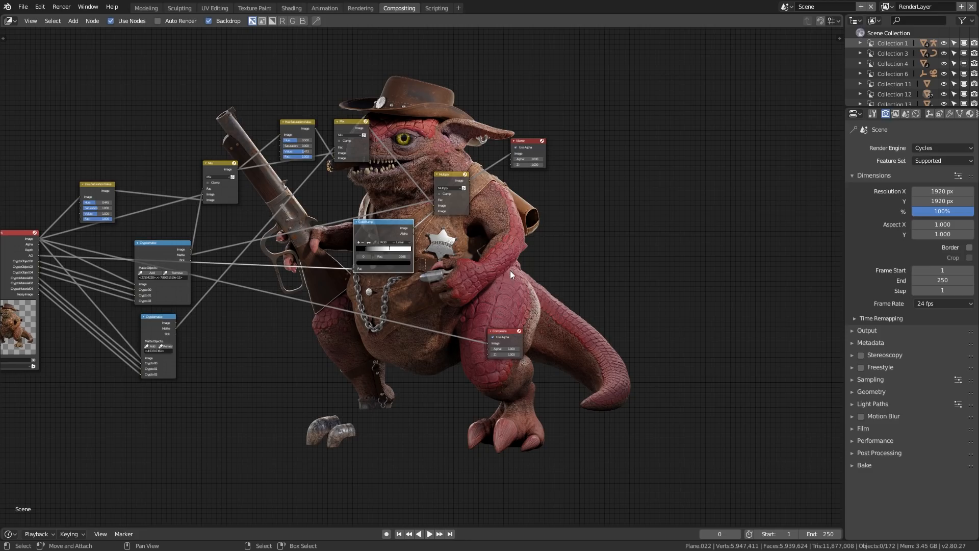
Step: Place the Composite node below the Viewer node and link the Multiply node's Image output to its Image input
middle_drag(492, 246, 516, 262)
drag(526, 347, 554, 239)
scroll(566, 172, up, 1)
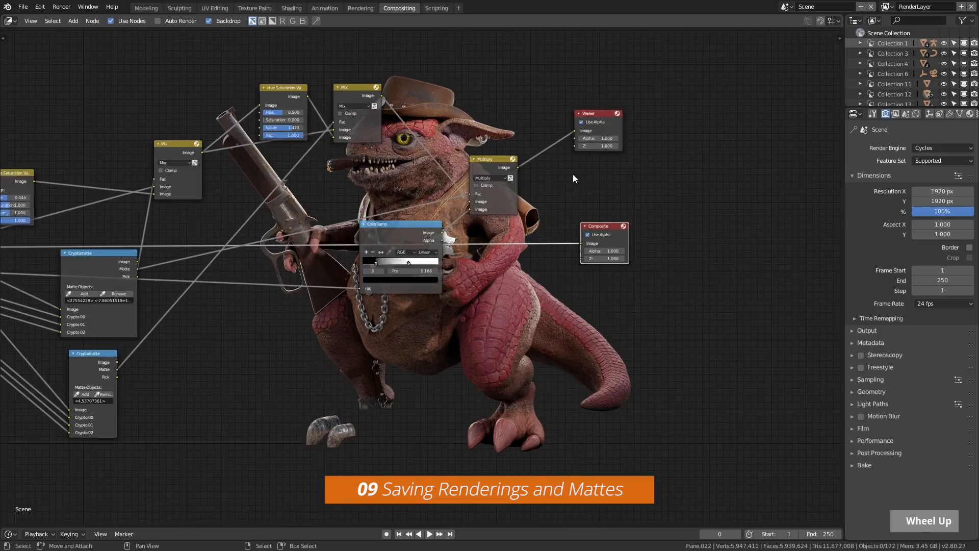
middle_drag(573, 176, 489, 198)
scroll(464, 172, up, 1)
drag(454, 170, 527, 260)
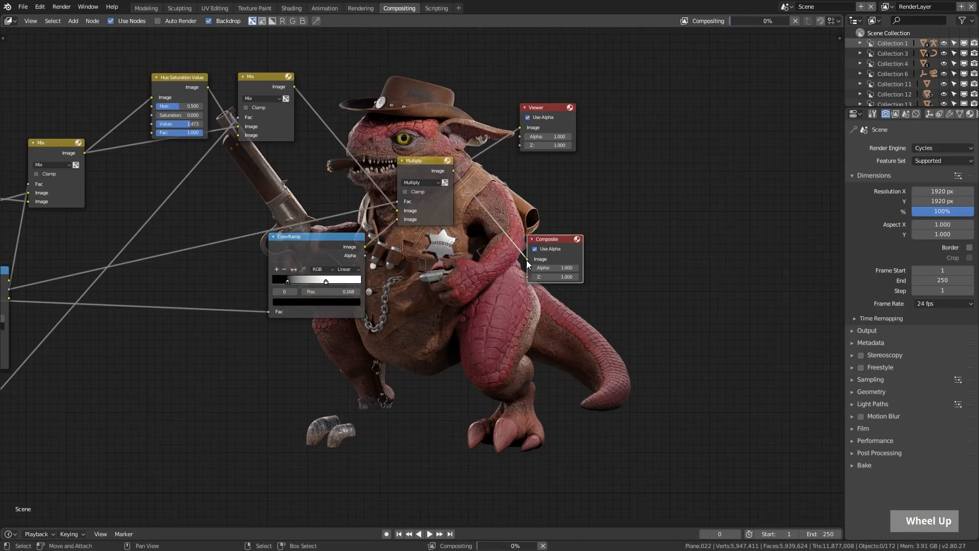
scroll(618, 198, down, 1)
middle_drag(618, 198, 566, 224)
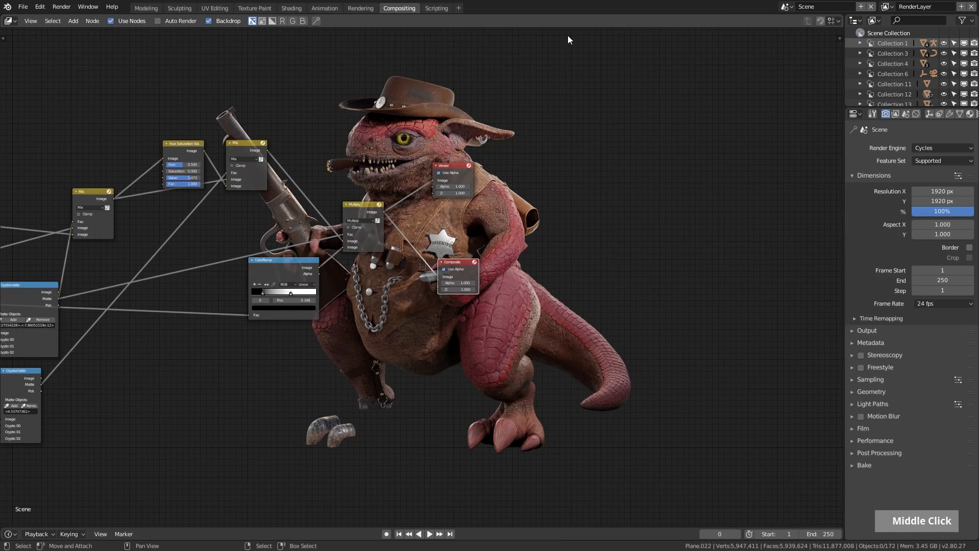
Step: Split the compositor area vertically into two and switch the new area to the UV/Image Editor
right_click(563, 16)
click(552, 23)
click(415, 85)
click(424, 21)
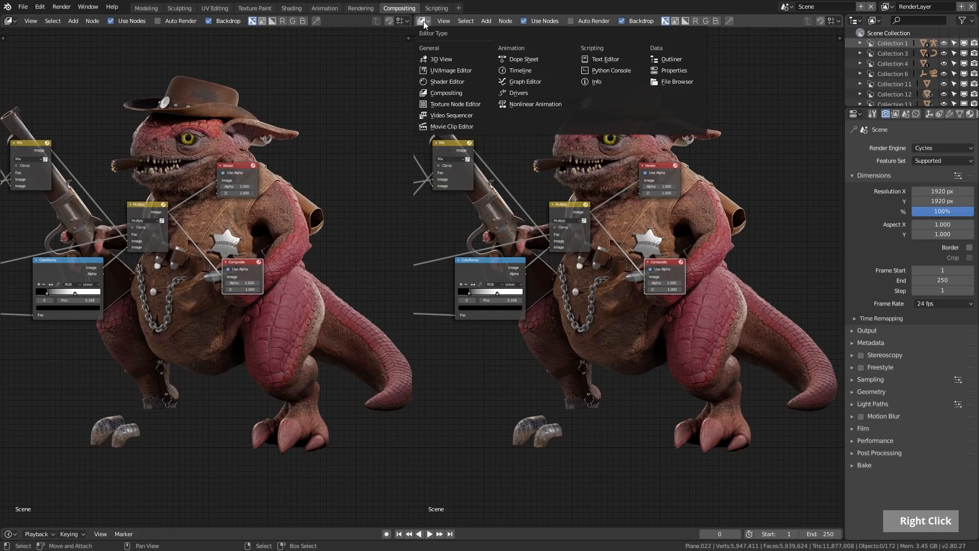
click(431, 82)
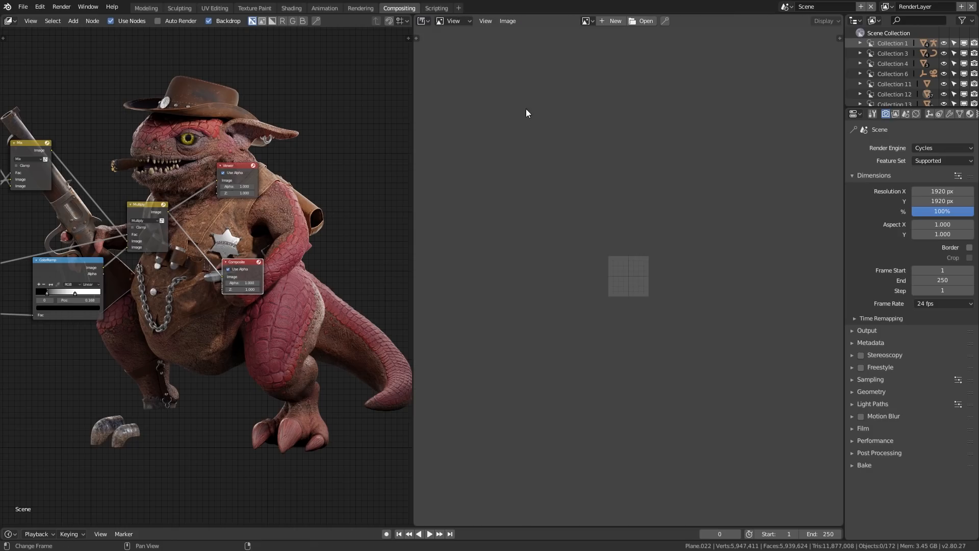
Step: Display the Render Result in the image editor and refresh the Composite node so the composited image is shown
click(587, 21)
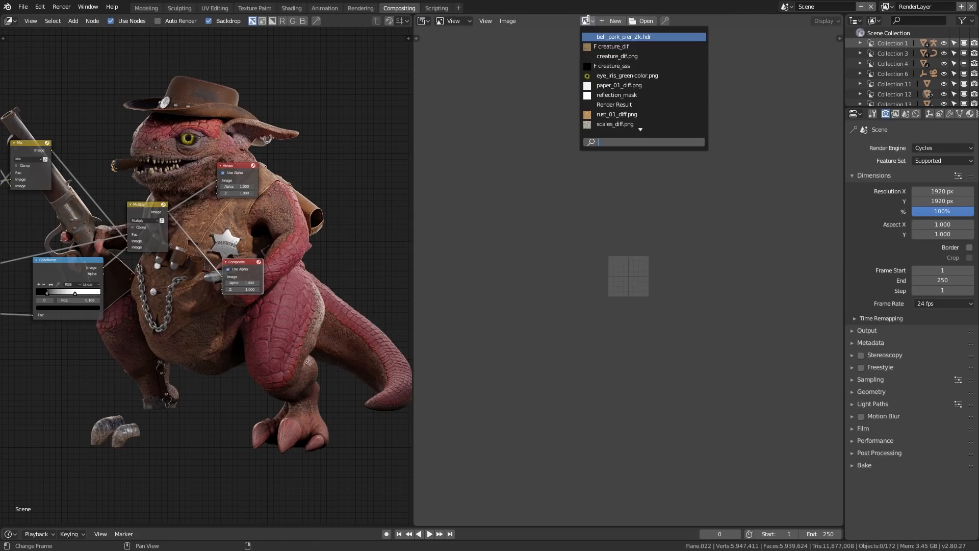
click(614, 105)
middle_click(593, 268)
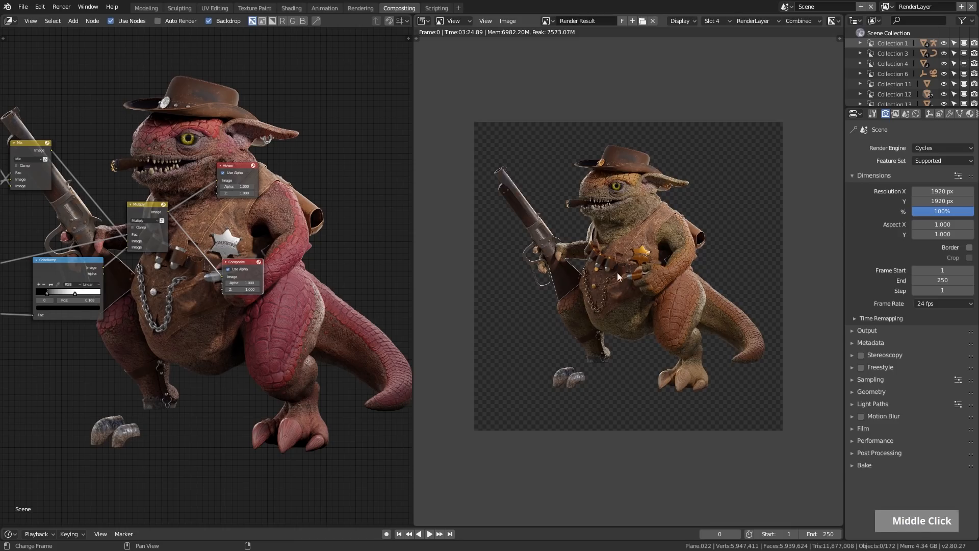
scroll(643, 274, up, 2)
scroll(643, 274, down, 2)
middle_drag(218, 289, 312, 266)
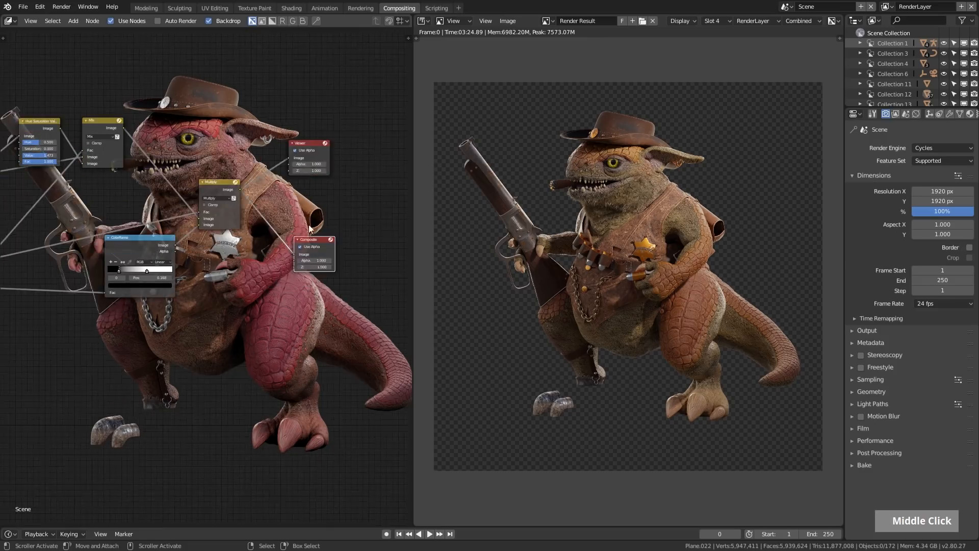
scroll(313, 266, up, 1)
mouse_move(316, 248)
mouse_down()
mouse_move(286, 228)
mouse_move(281, 239)
mouse_move(316, 249)
mouse_up()
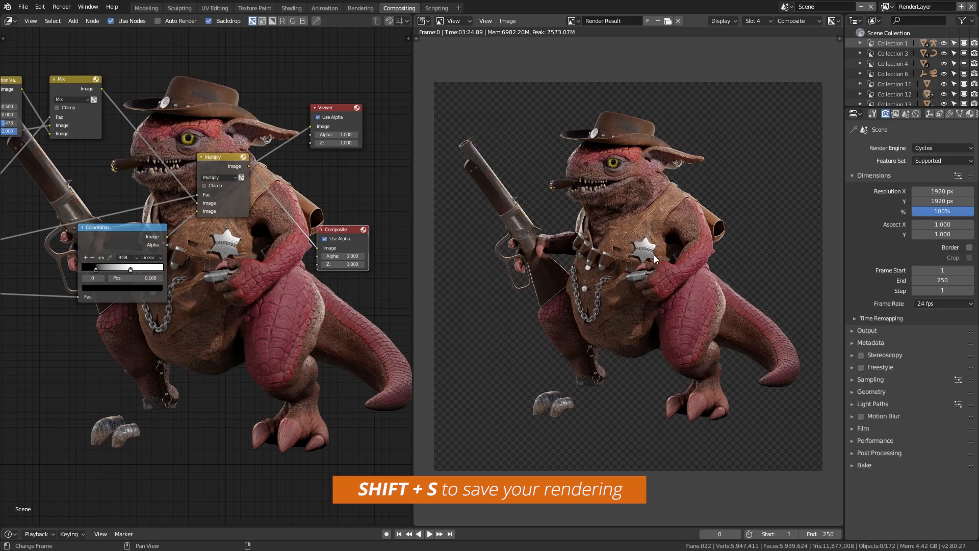
Step: Start saving the composited image as a PNG with 16-bit color depth and browse to the lib\rend folder
click(511, 22)
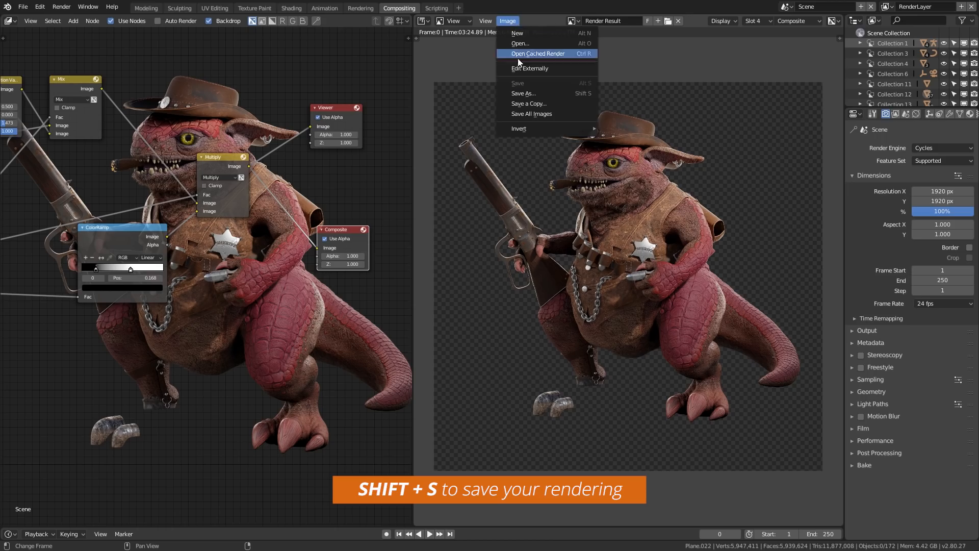
click(528, 94)
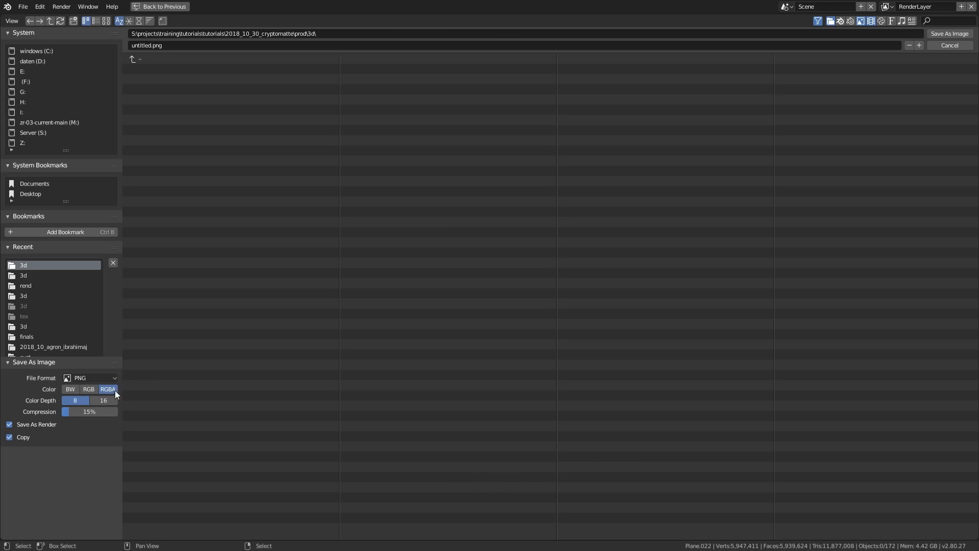
click(106, 400)
double_click(150, 58)
double_click(150, 58)
double_click(150, 80)
double_click(143, 67)
Step: Name the image file sheriff_test.png and save it
click(160, 44)
text(sheriff_test)
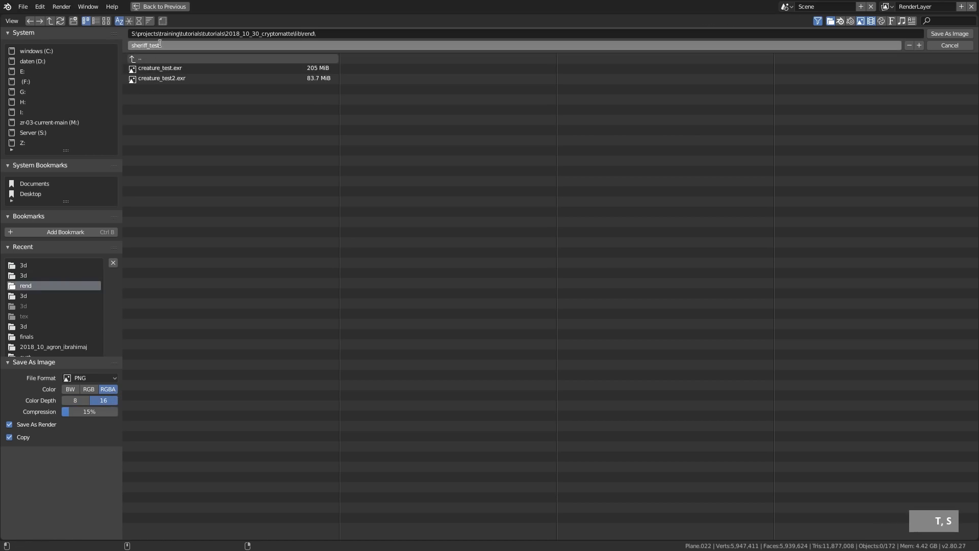
click(215, 186)
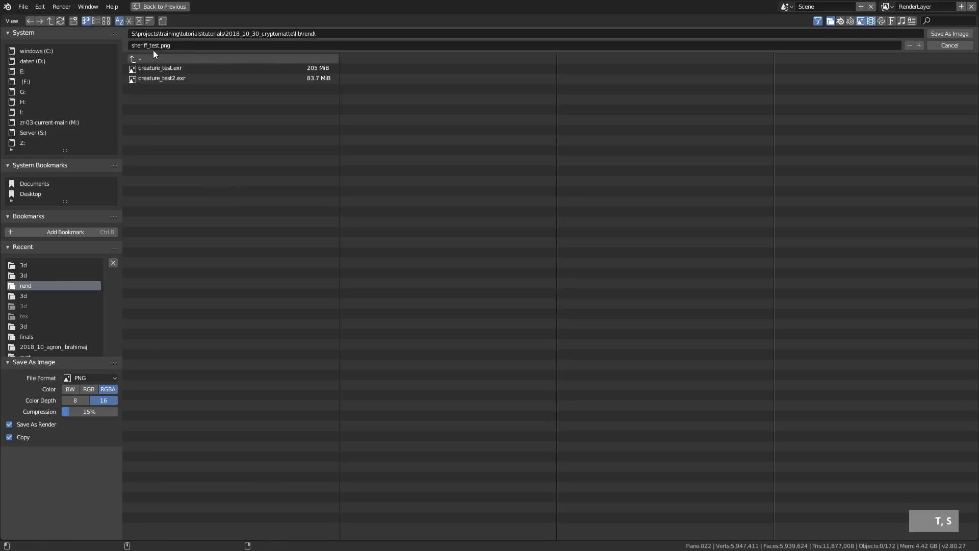
click(947, 34)
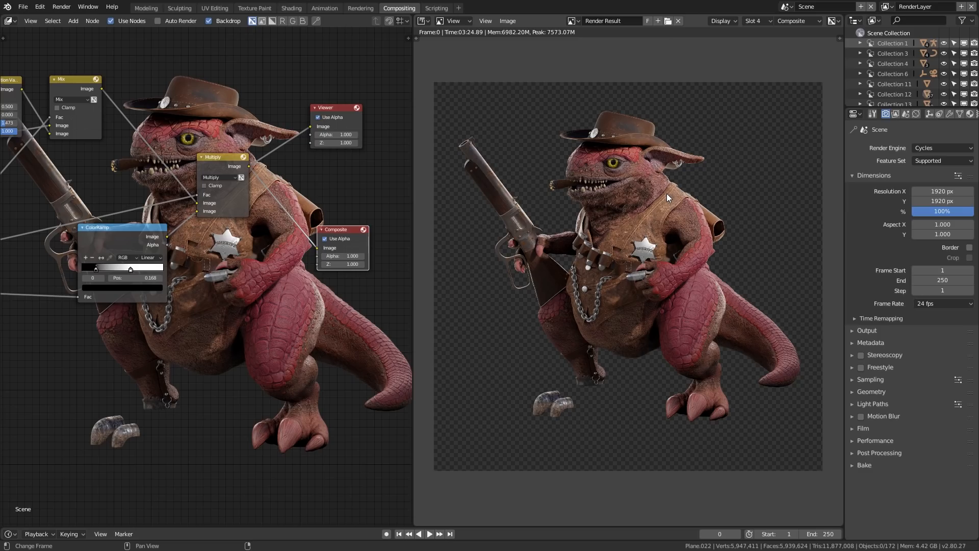
Step: Preview the skin Cryptomatte node's matte in the Viewer and reposition the Viewer node above the Multiply node
middle_drag(245, 306, 329, 293)
scroll(328, 294, down, 3)
middle_drag(231, 320, 313, 316)
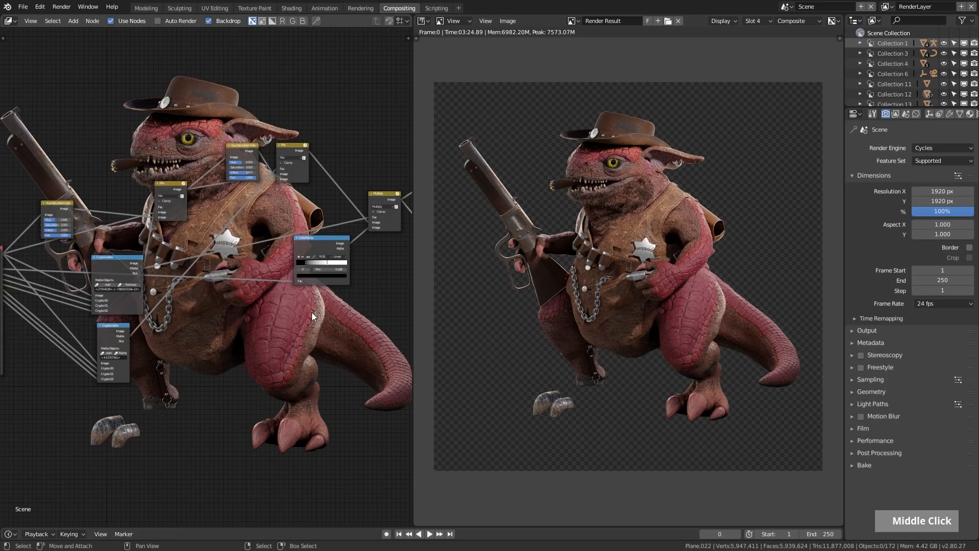
scroll(138, 262, up, 3)
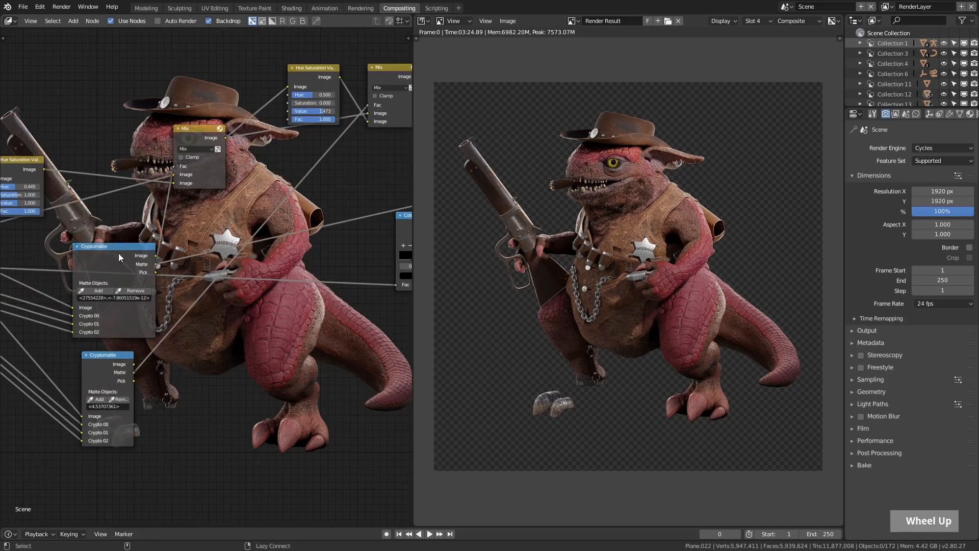
ctrl+shift+click(101, 265)
middle_click(229, 274)
middle_drag(230, 274, 37, 288)
scroll(90, 266, down, 3)
scroll(153, 266, up, 1)
drag(332, 180, 297, 151)
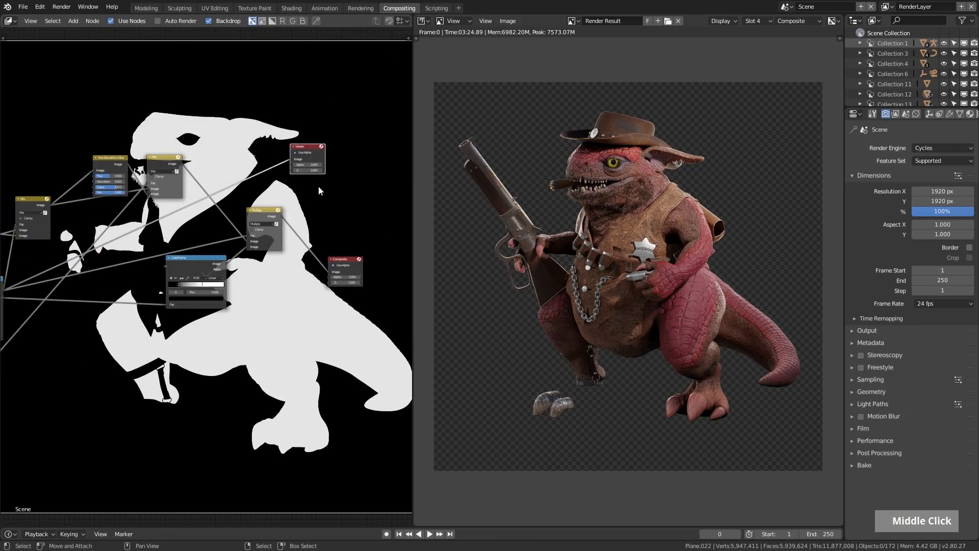
Step: Display the Viewer Node image in the image editor so the skin matte is shown there
click(572, 20)
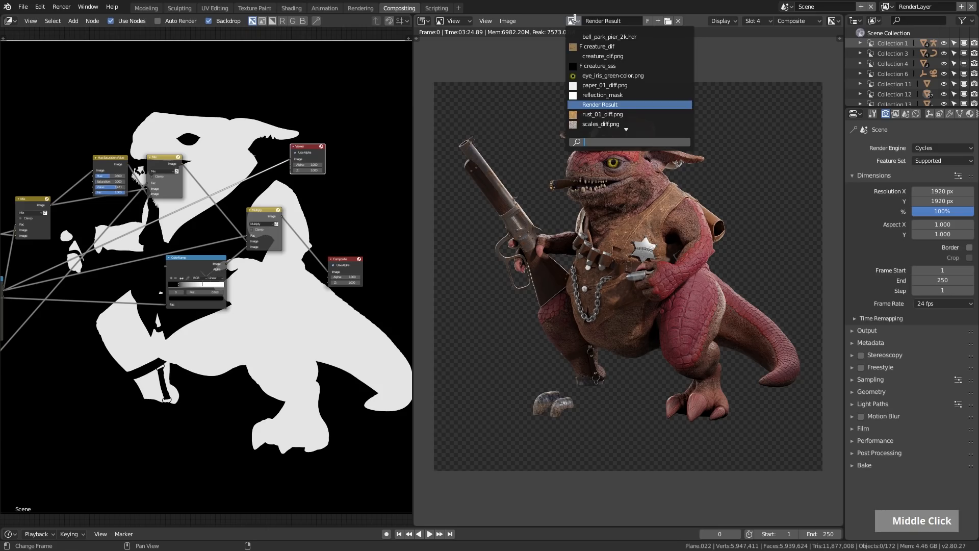
scroll(604, 114, down, 5)
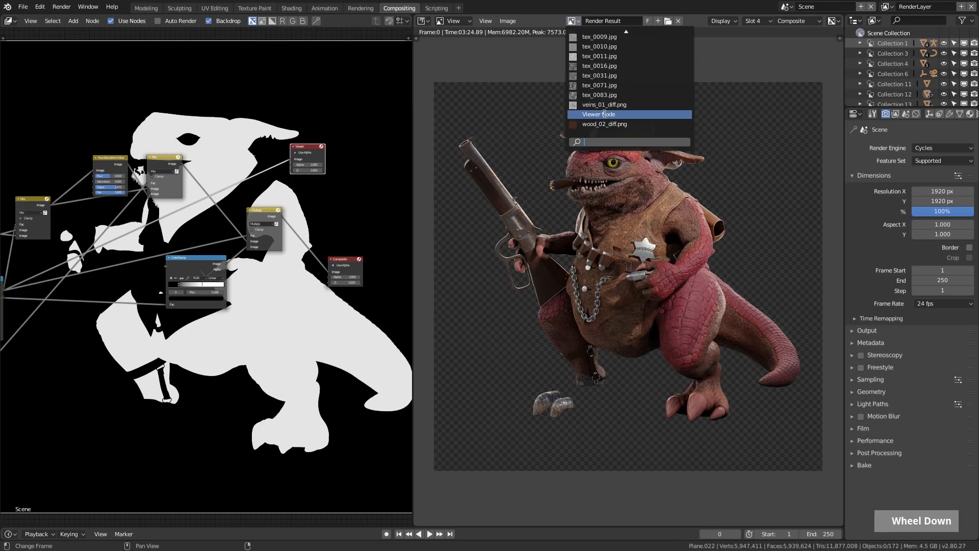
click(604, 113)
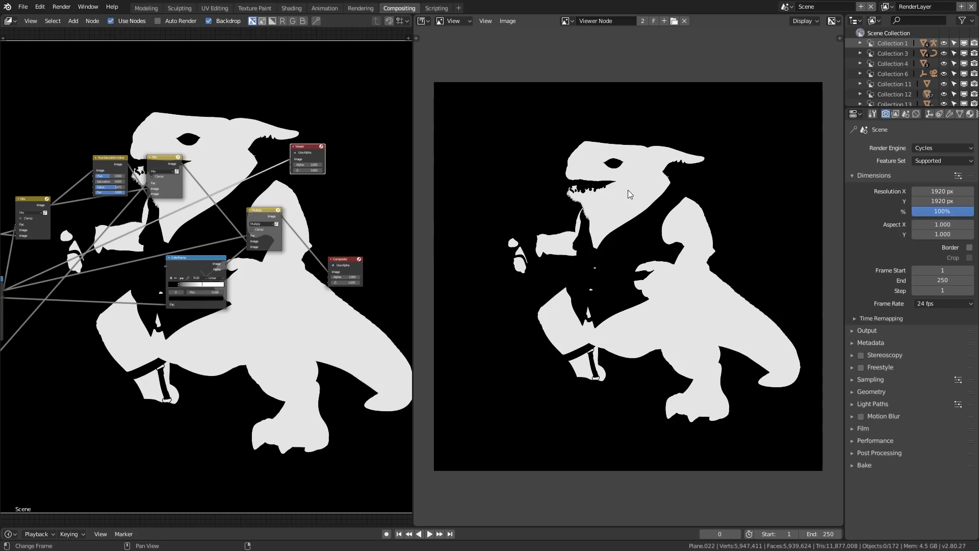
Step: Add the hat to the object Cryptomatte node's selection and preview the resulting matte in the Viewer
middle_drag(162, 310, 265, 285)
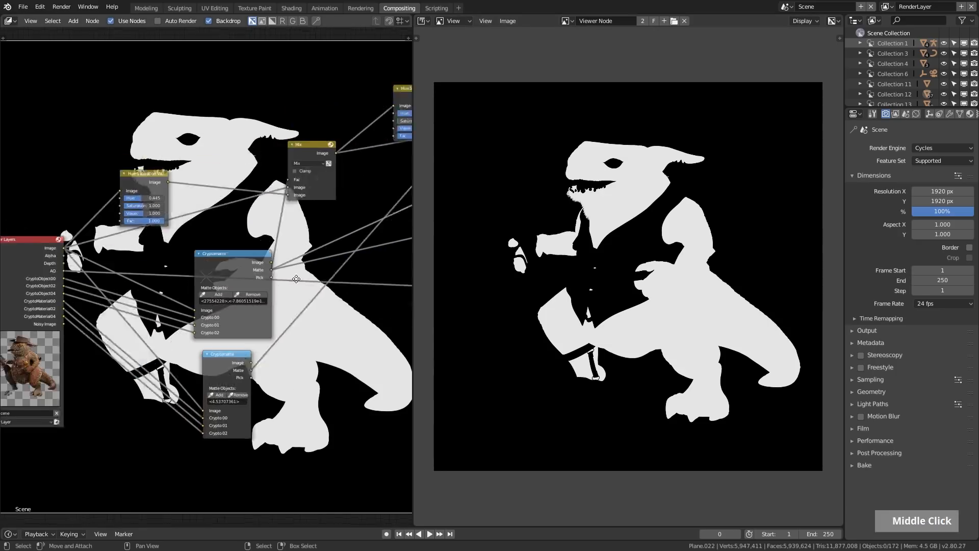
scroll(266, 286, up, 2)
ctrl+shift+click(258, 295)
click(240, 290)
click(207, 81)
middle_drag(263, 249, 180, 224)
ctrl+shift+click(181, 244)
ctrl+shift+click(182, 243)
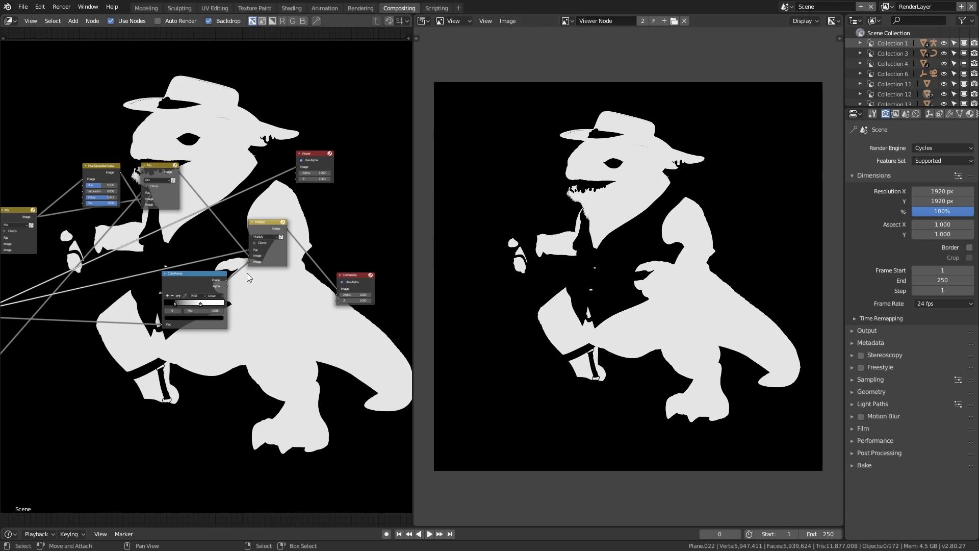
Step: Preview the object Cryptomatte node's Pick output in the Viewer
middle_drag(88, 328, 262, 239)
middle_drag(139, 225, 264, 277)
scroll(264, 277, up, 6)
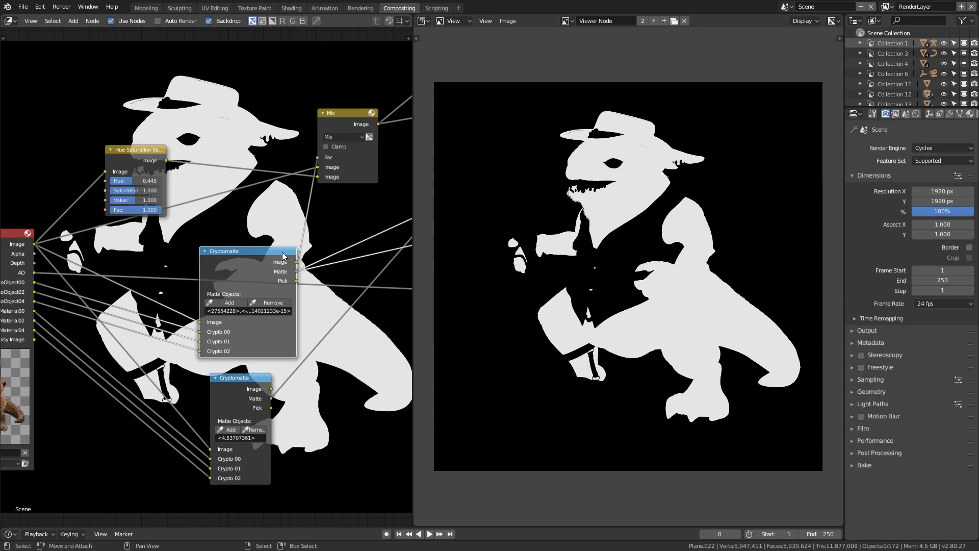
ctrl+shift+click(232, 261)
middle_drag(321, 269, 271, 278)
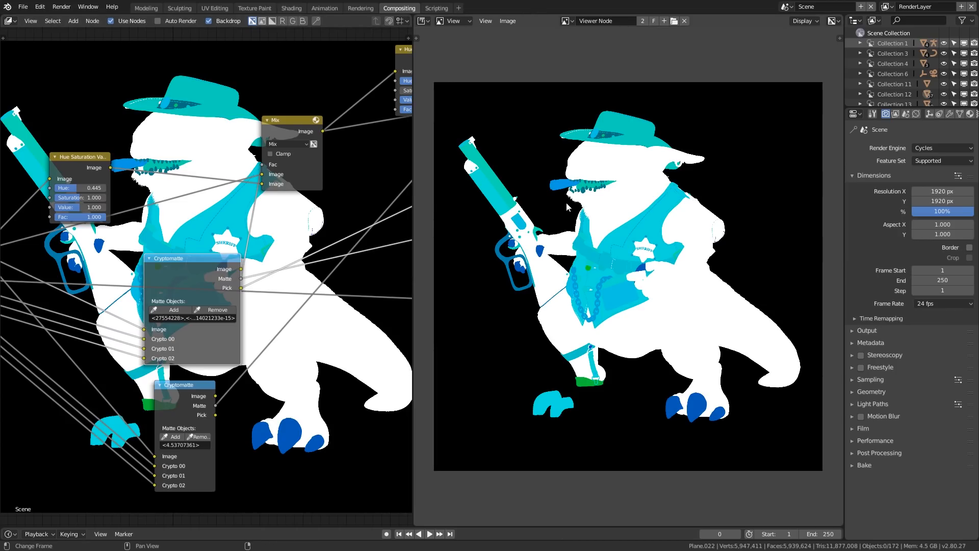
Step: Examine the edges of the rifle's colour regions in the Pick image close up in the image editor
scroll(576, 208, up, 3)
middle_drag(576, 204, 540, 234)
scroll(516, 259, up, 2)
scroll(541, 233, up, 2)
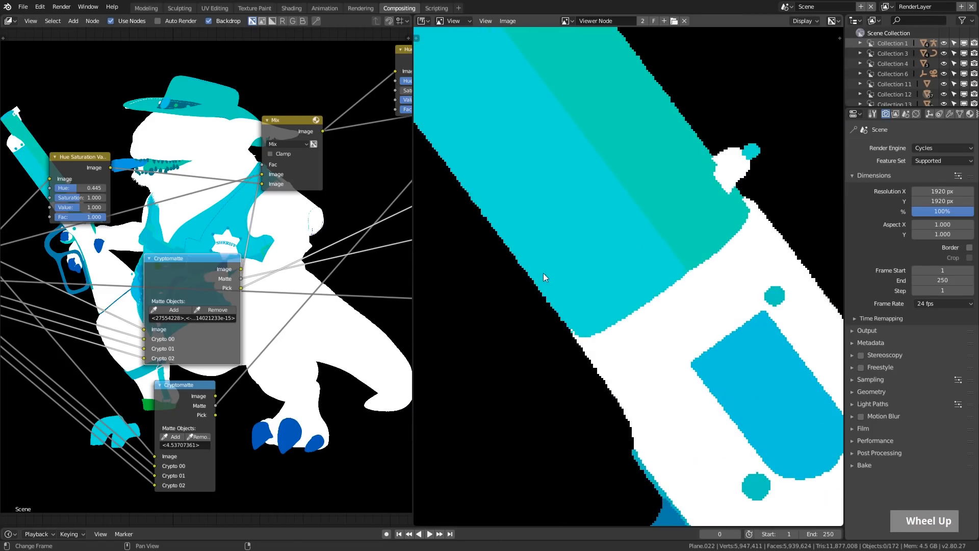
scroll(543, 273, down, 2)
scroll(640, 286, up, 2)
scroll(726, 209, up, 1)
scroll(758, 264, down, 1)
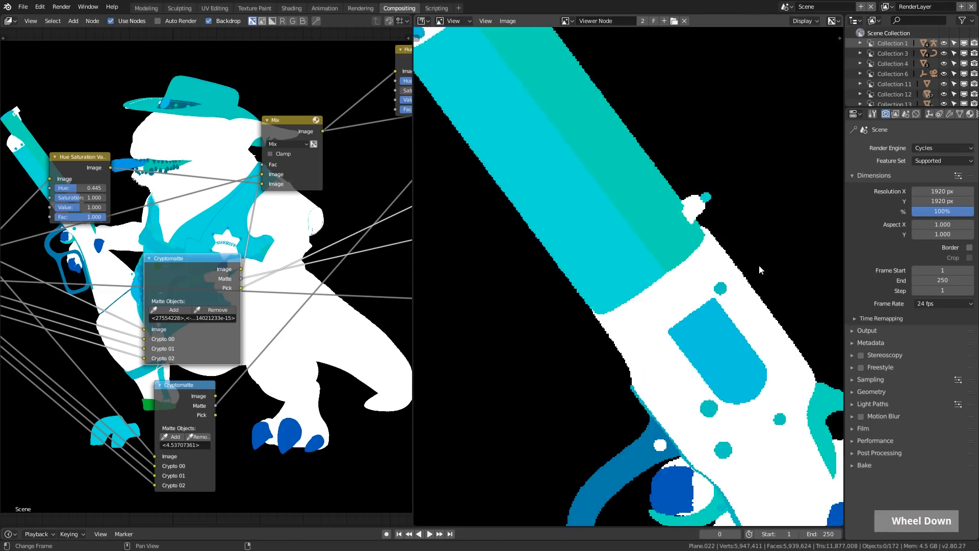
middle_drag(758, 264, 627, 203)
middle_drag(734, 388, 629, 239)
middle_drag(673, 237, 610, 190)
scroll(633, 219, down, 10)
scroll(676, 234, up, 1)
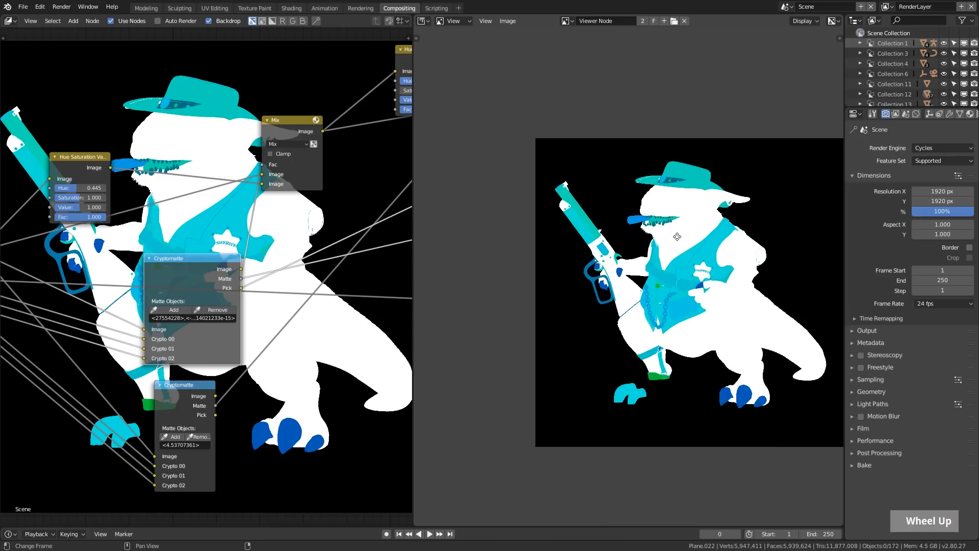
middle_drag(677, 237, 621, 223)
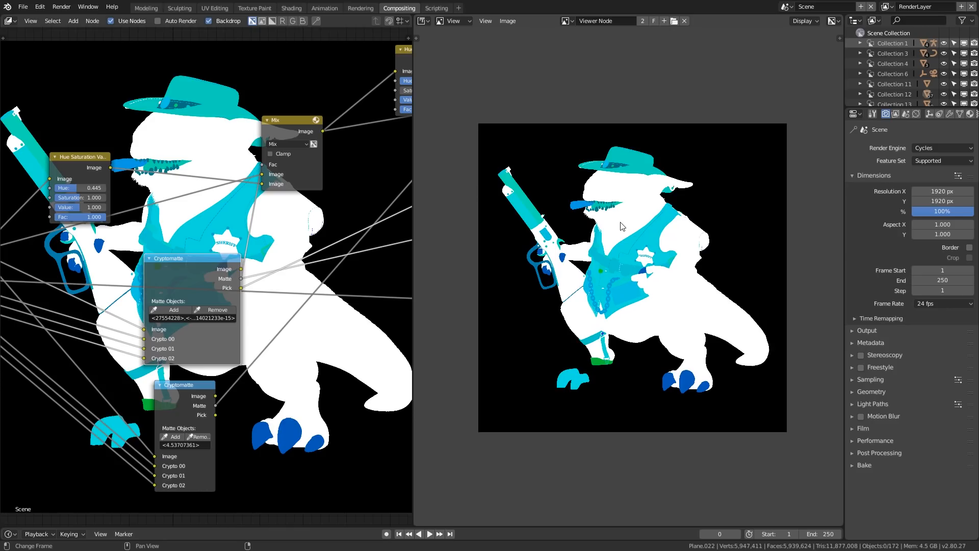
drag(411, 17, 439, 21)
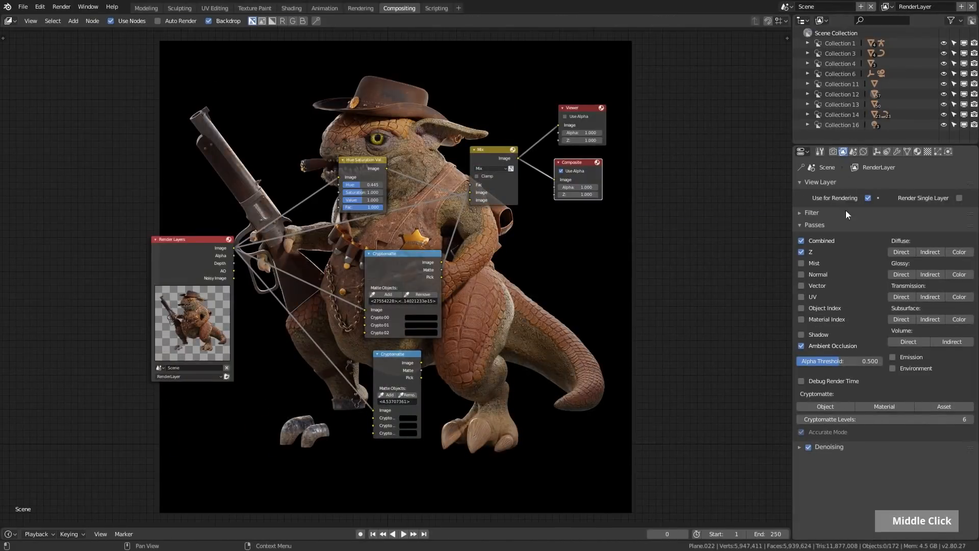
Step: Enable the Object and Material Cryptomatte passes and preview the material Cryptomatte node's Pick output in the Viewer
click(831, 408)
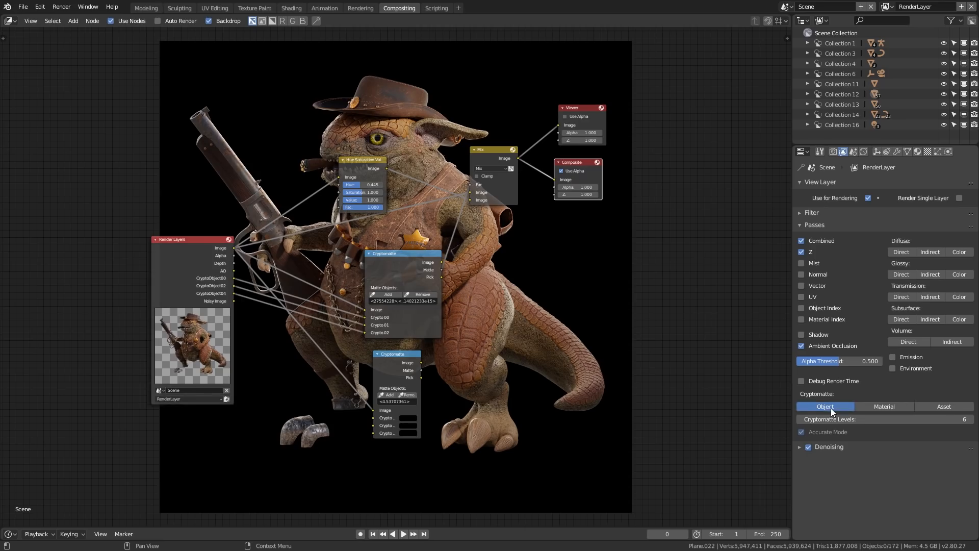
click(879, 408)
ctrl+shift+click(399, 360)
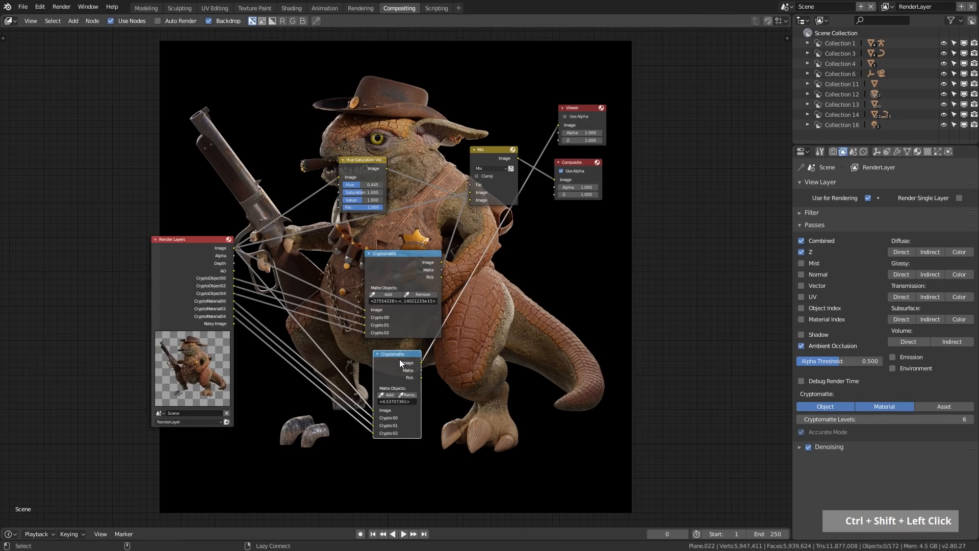
ctrl+shift+click(399, 359)
ctrl+shift+click(399, 359)
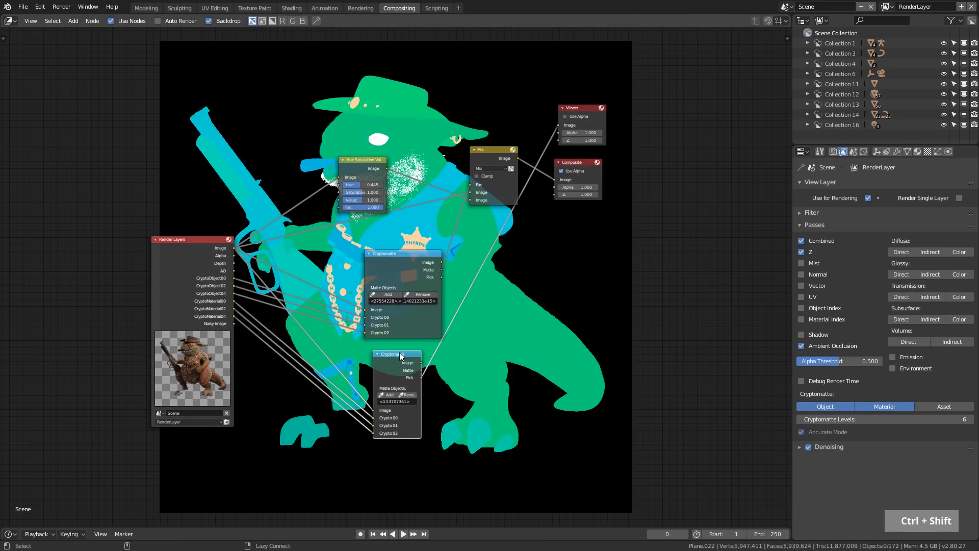
Step: Preview the object Cryptomatte node's matte and the recoloured Mix result in the Viewer
ctrl+shift+click(402, 256)
ctrl+shift+click(401, 256)
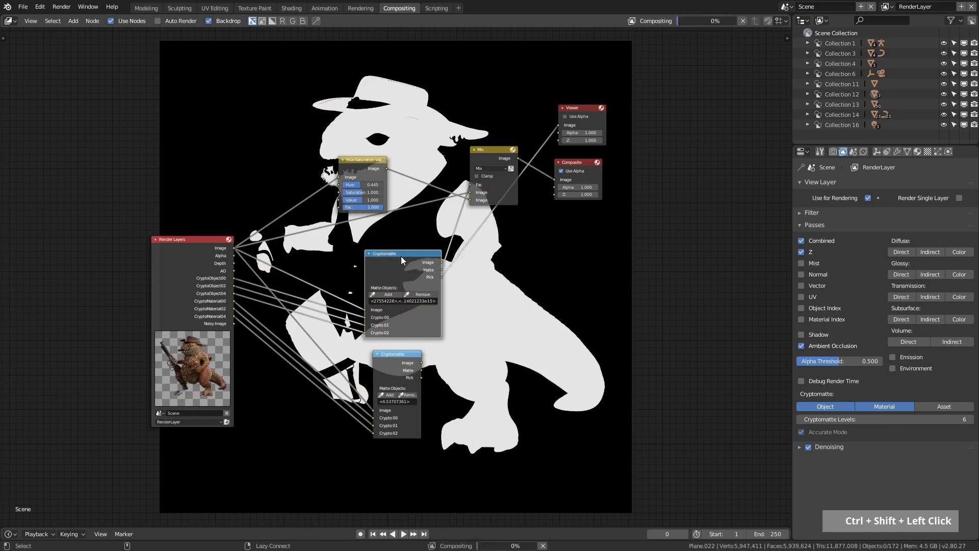
ctrl+shift+click(401, 256)
ctrl+shift+click(484, 151)
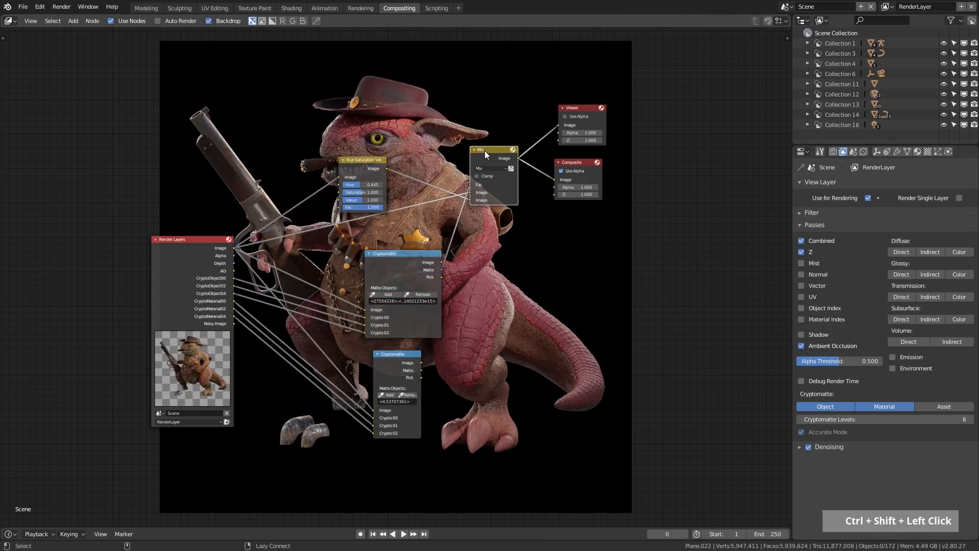
scroll(393, 278, up, 2)
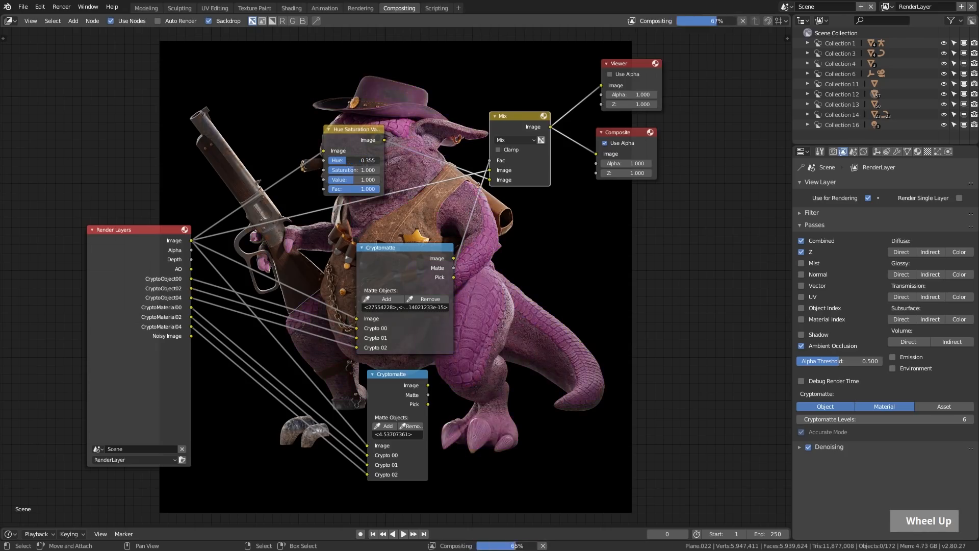
Step: Remove the hat from the object Cryptomatte node's selection and preview the recoloured Mix result in the Viewer
scroll(134, 299, down, 2)
ctrl+shift+click(338, 288)
ctrl+shift+click(338, 288)
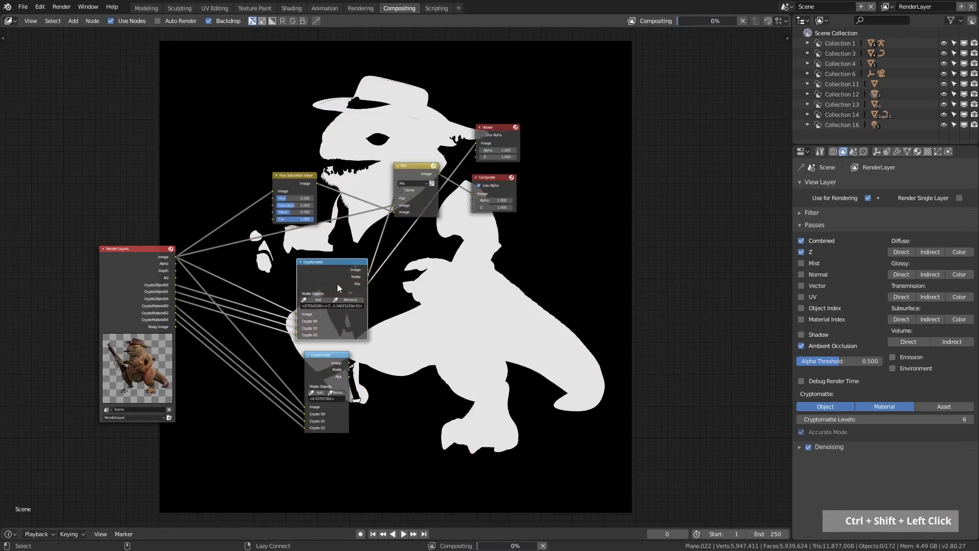
ctrl+shift+click(339, 288)
click(351, 299)
click(409, 147)
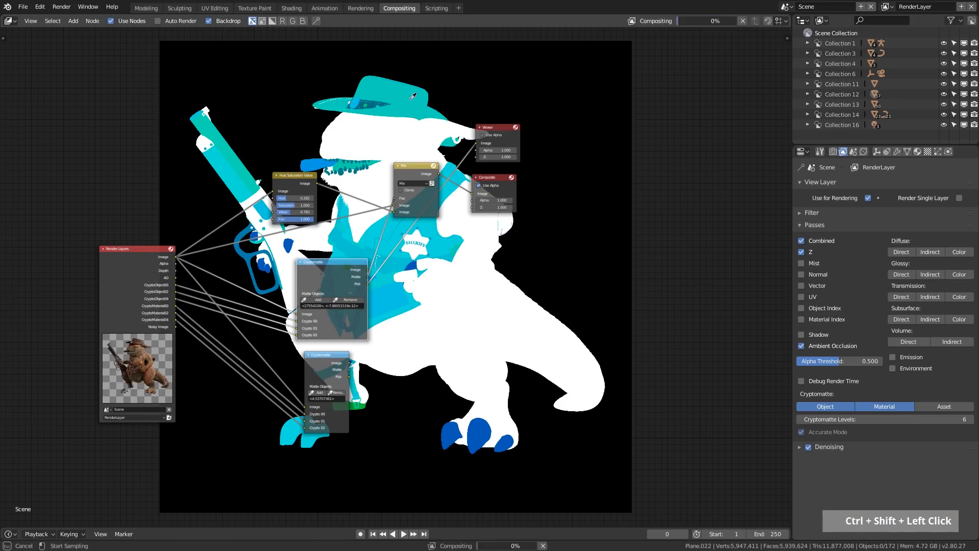
ctrl+shift+click(409, 167)
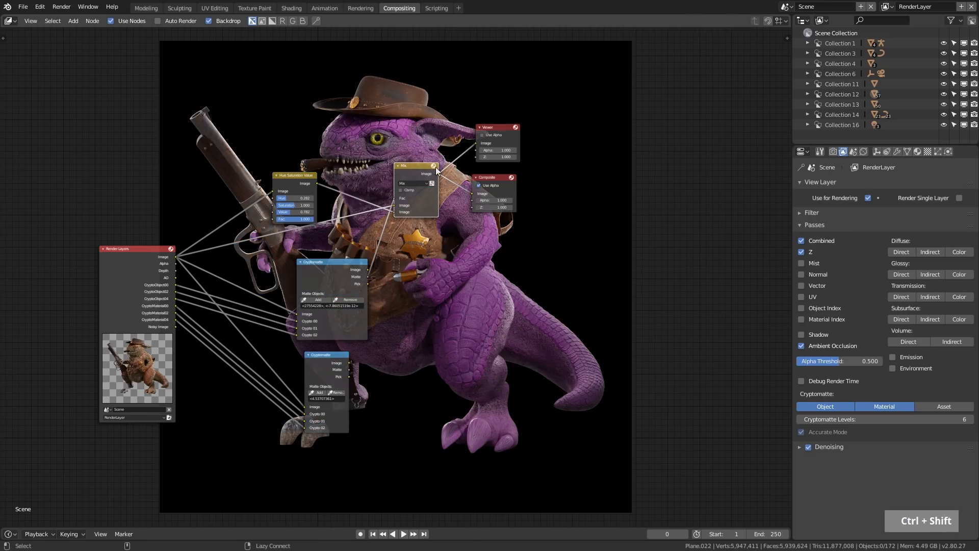
middle_drag(502, 176, 546, 176)
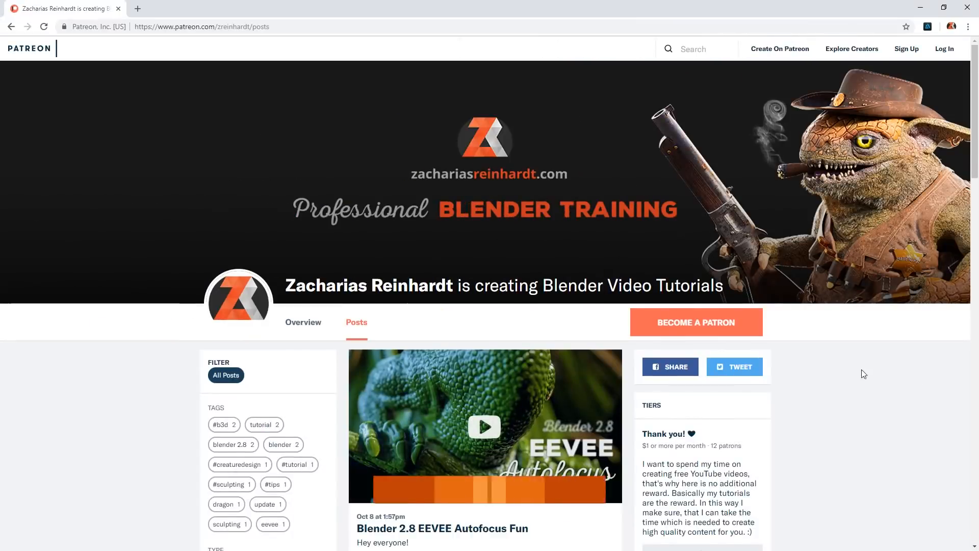
Step: Look through the Blender tutorial posts on the creator's Patreon page in the web browser
scroll(843, 369, down, 4)
scroll(843, 369, down, 6)
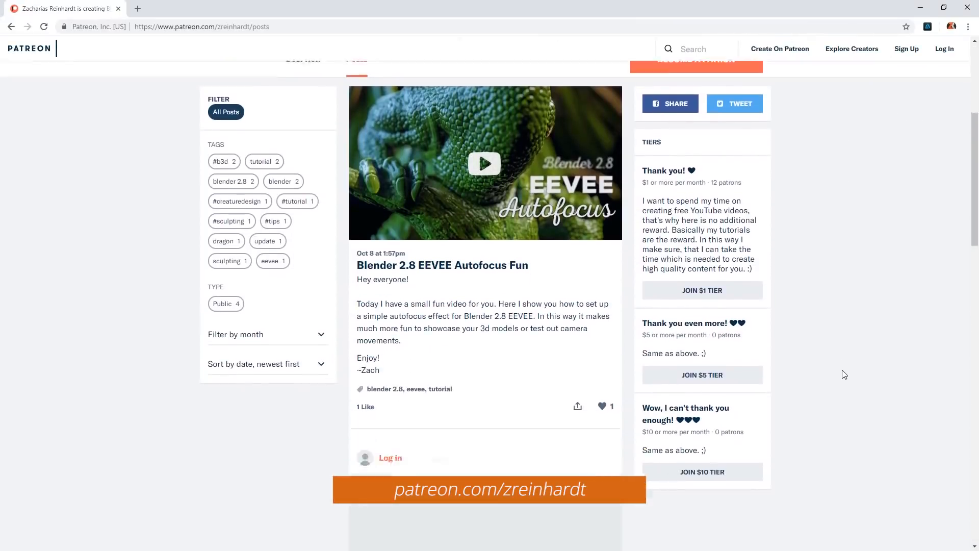
scroll(842, 369, down, 8)
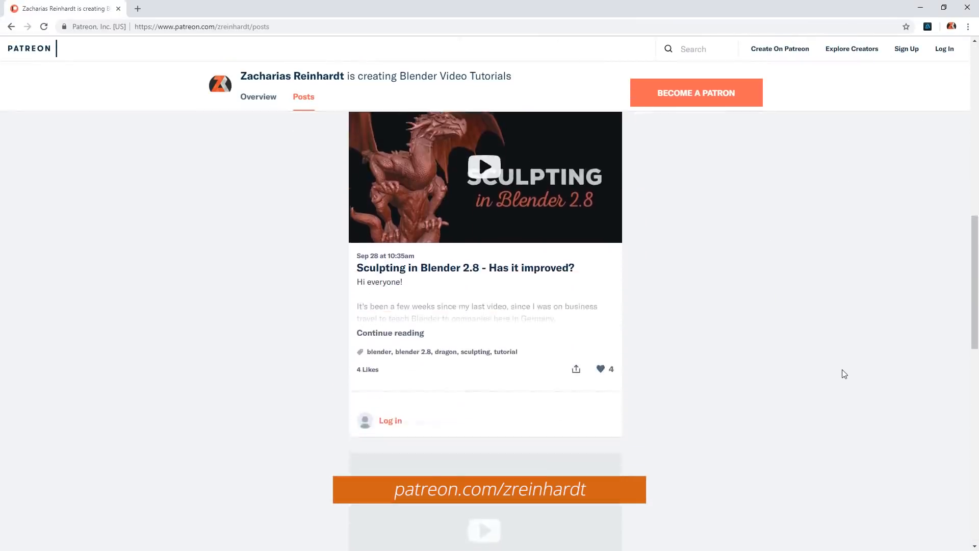
scroll(843, 369, down, 4)
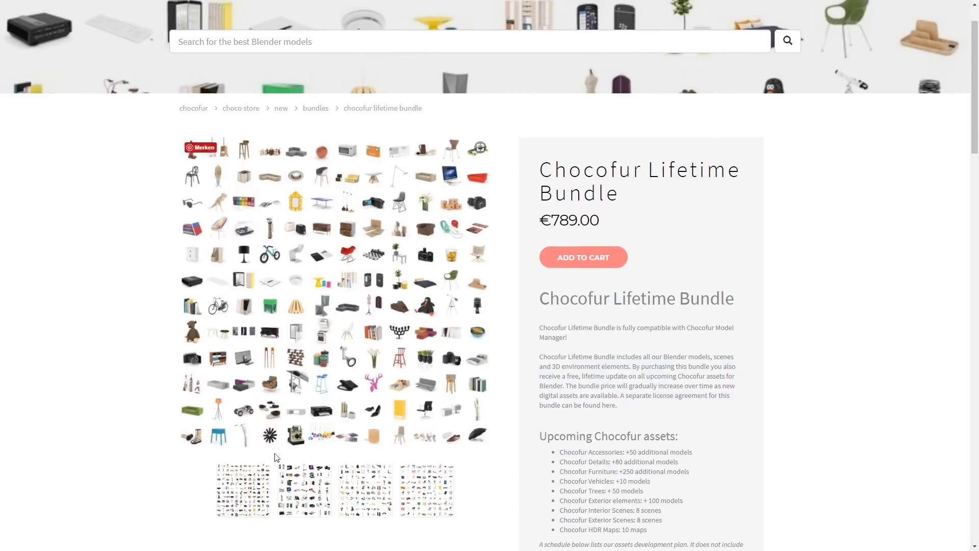
Step: View the second, third and fourth preview images of the Chocofur Lifetime Bundle
click(301, 485)
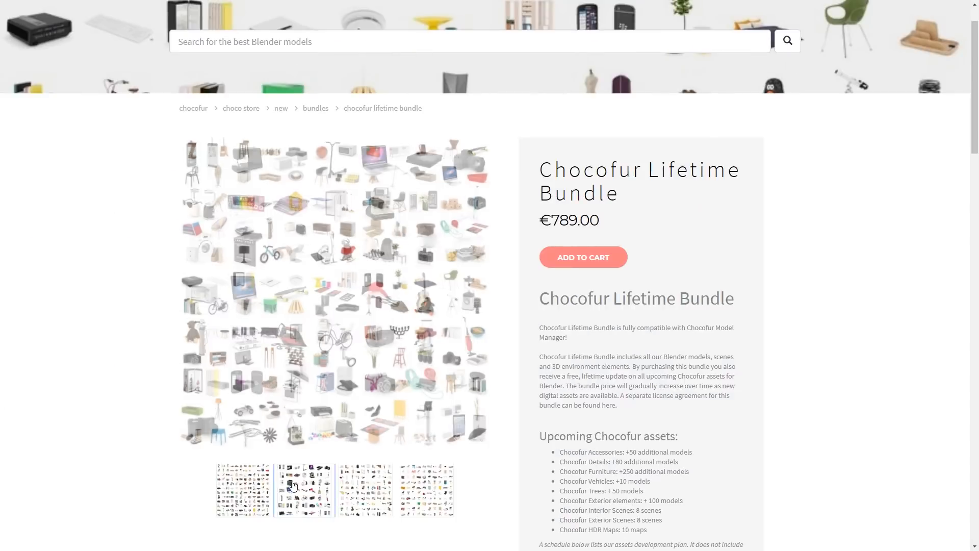
click(363, 489)
click(423, 490)
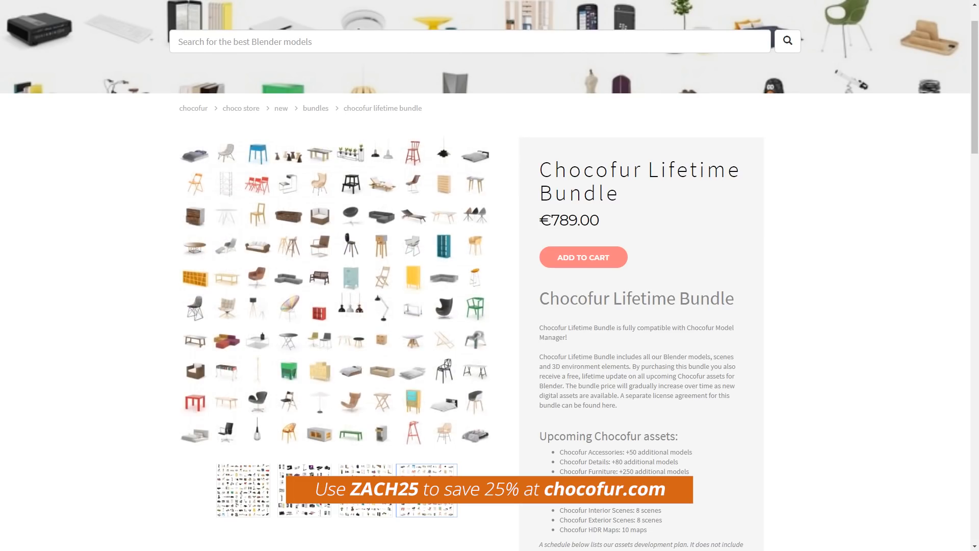